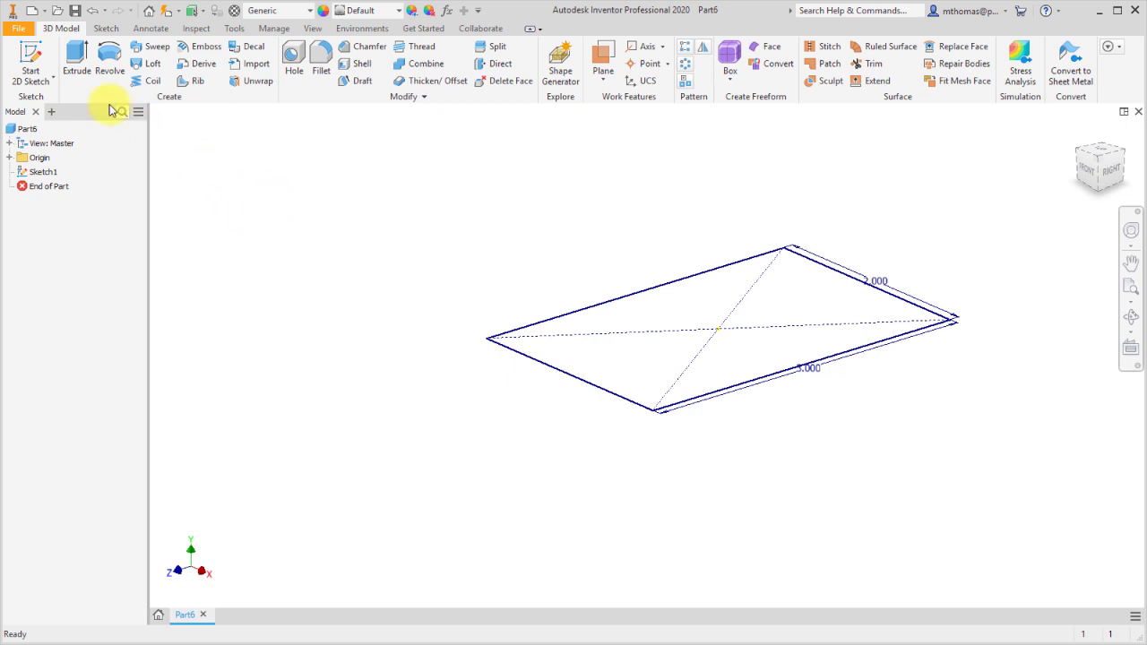
# Step: Start a 1 in extrusion of Sketch1's rectangle and float its settings panel over the viewport
pyautogui.click(77, 57)
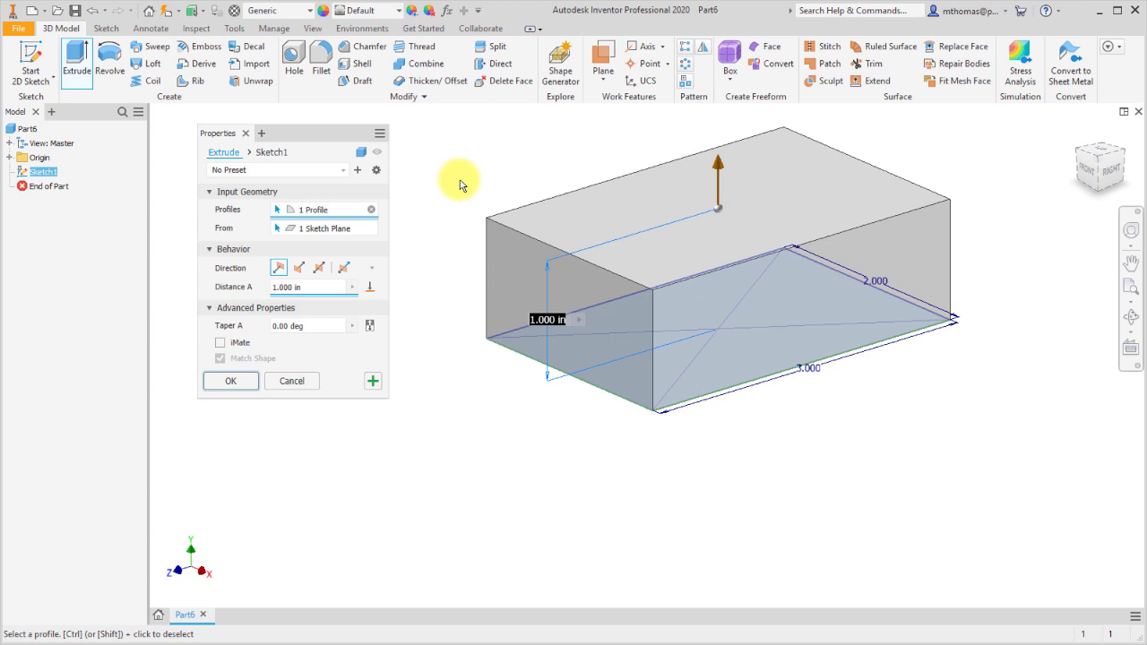
pyautogui.moveTo(225, 133); pyautogui.dragTo(163, 170)
pyautogui.moveTo(252, 119); pyautogui.dragTo(331, 159)
pyautogui.moveTo(418, 424)
pyautogui.mouseDown()
pyautogui.moveTo(494, 519)
pyautogui.moveTo(385, 379)
pyautogui.moveTo(356, 368)
pyautogui.moveTo(397, 461)
pyautogui.moveTo(405, 431)
pyautogui.mouseUp()
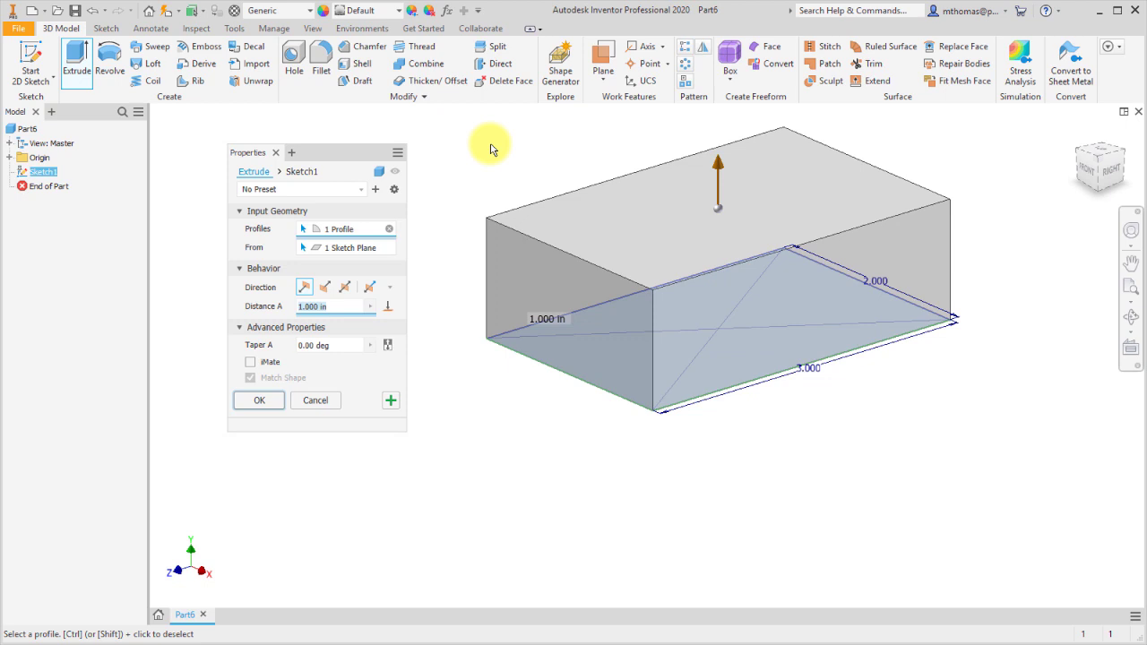
pyautogui.click(399, 154)
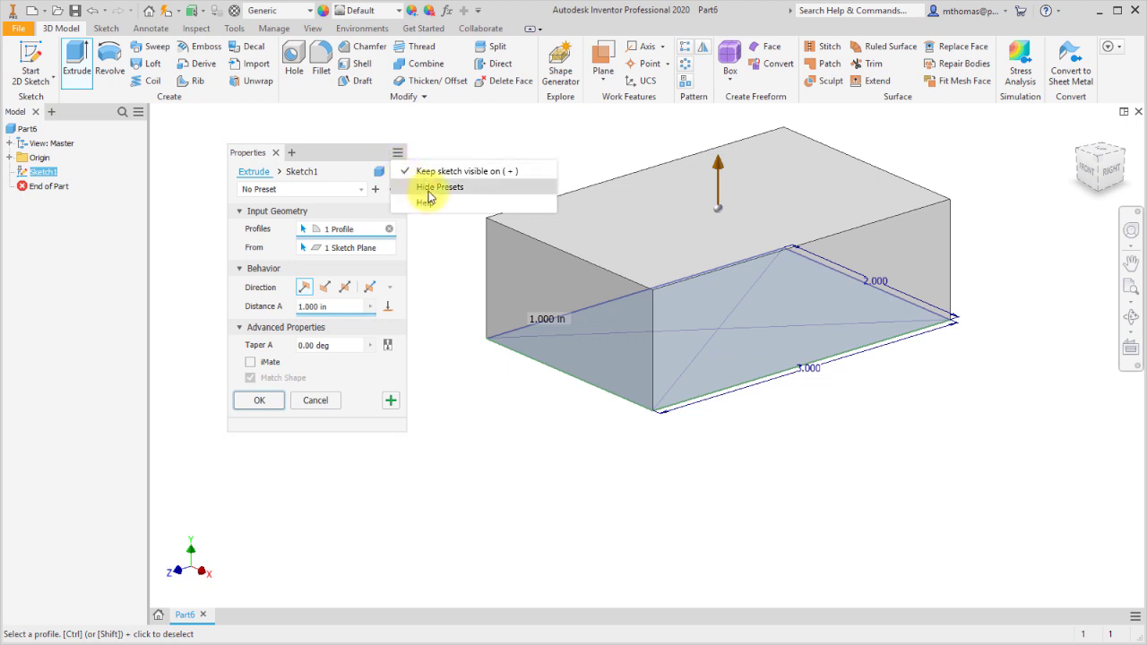
pyautogui.click(428, 195)
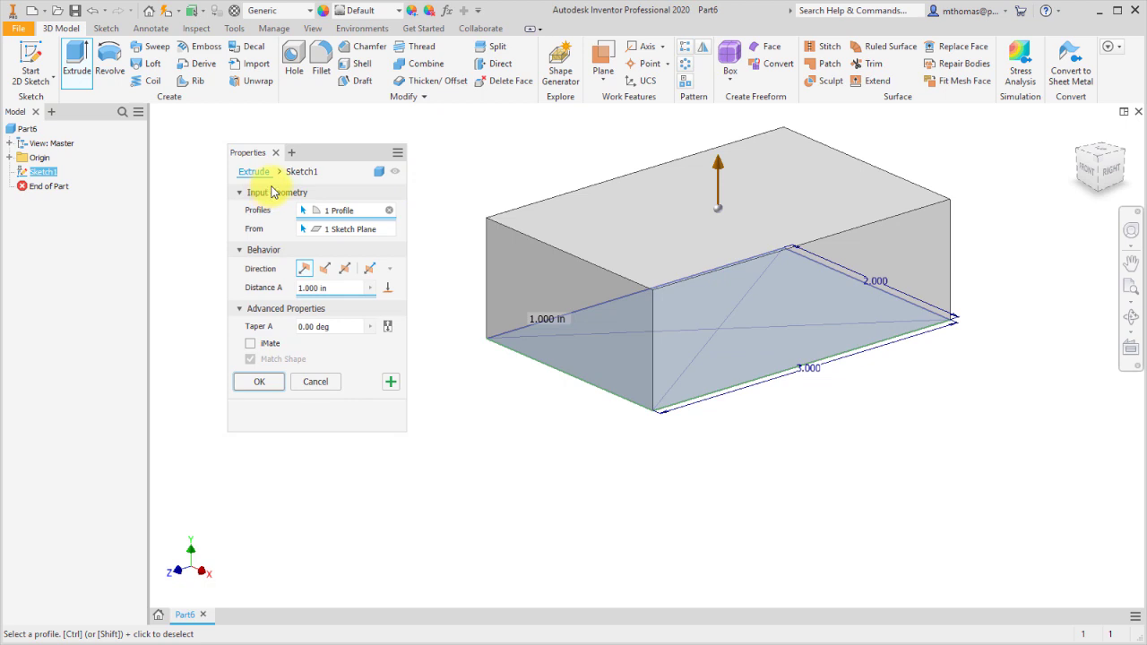
pyautogui.click(398, 152)
pyautogui.click(418, 187)
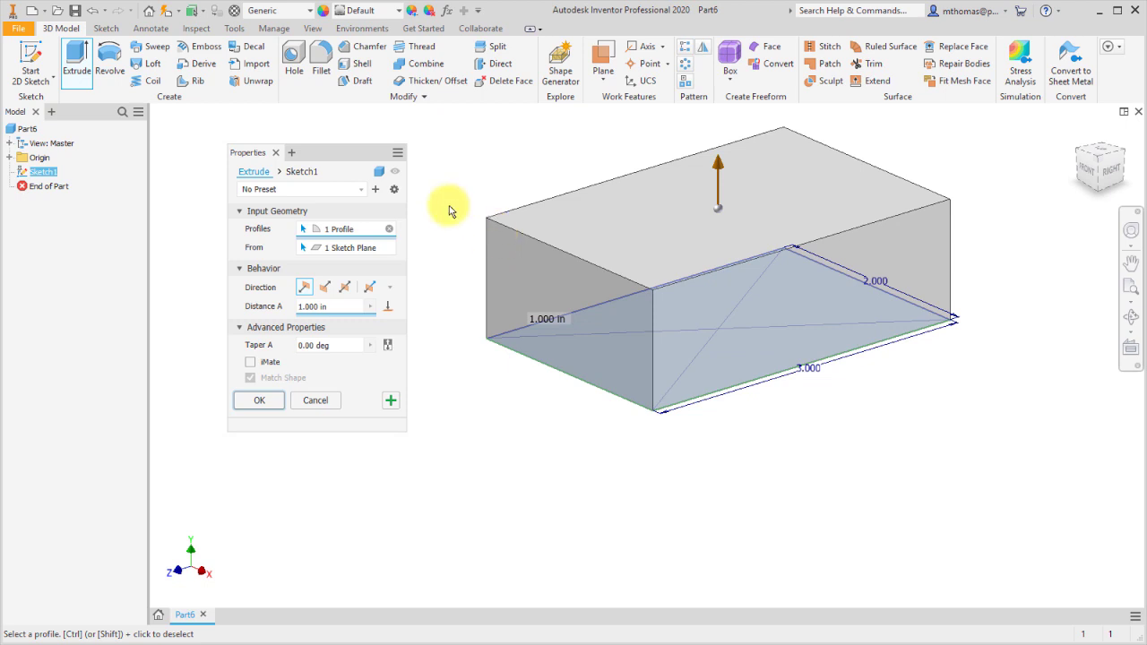
pyautogui.click(324, 286)
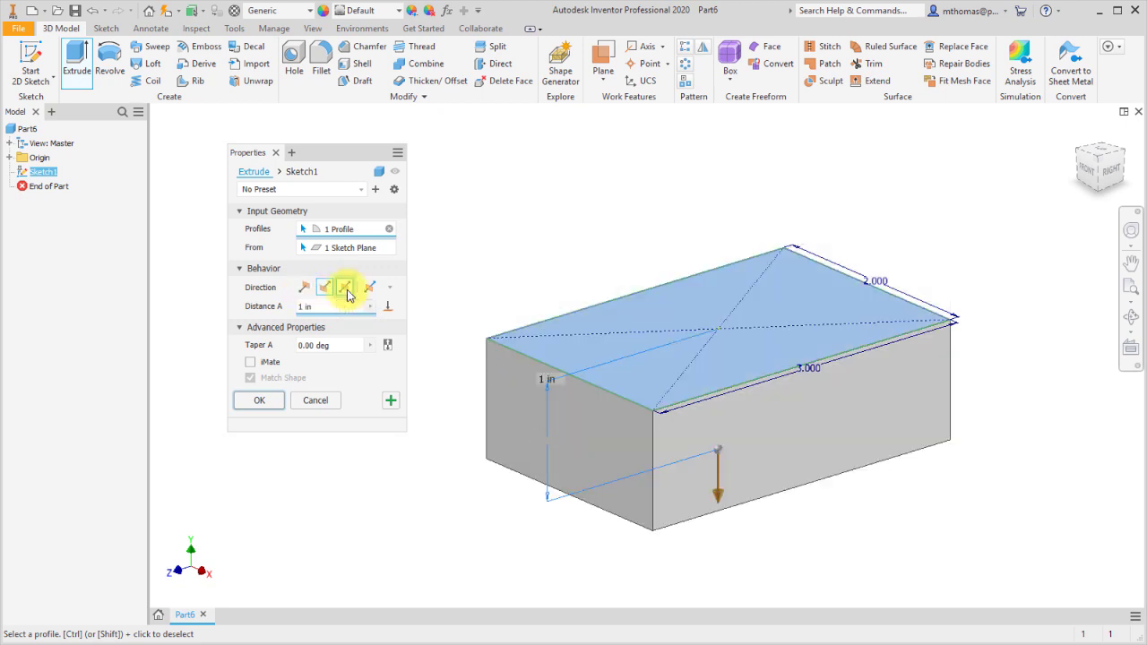
pyautogui.click(346, 289)
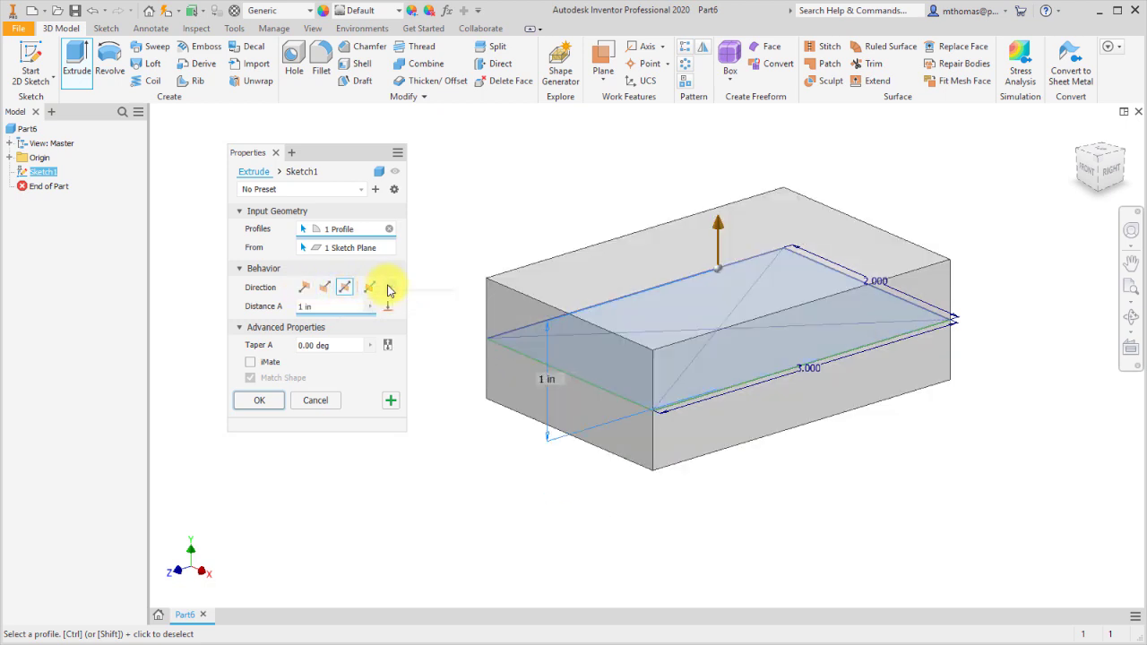
pyautogui.rightClick(389, 290)
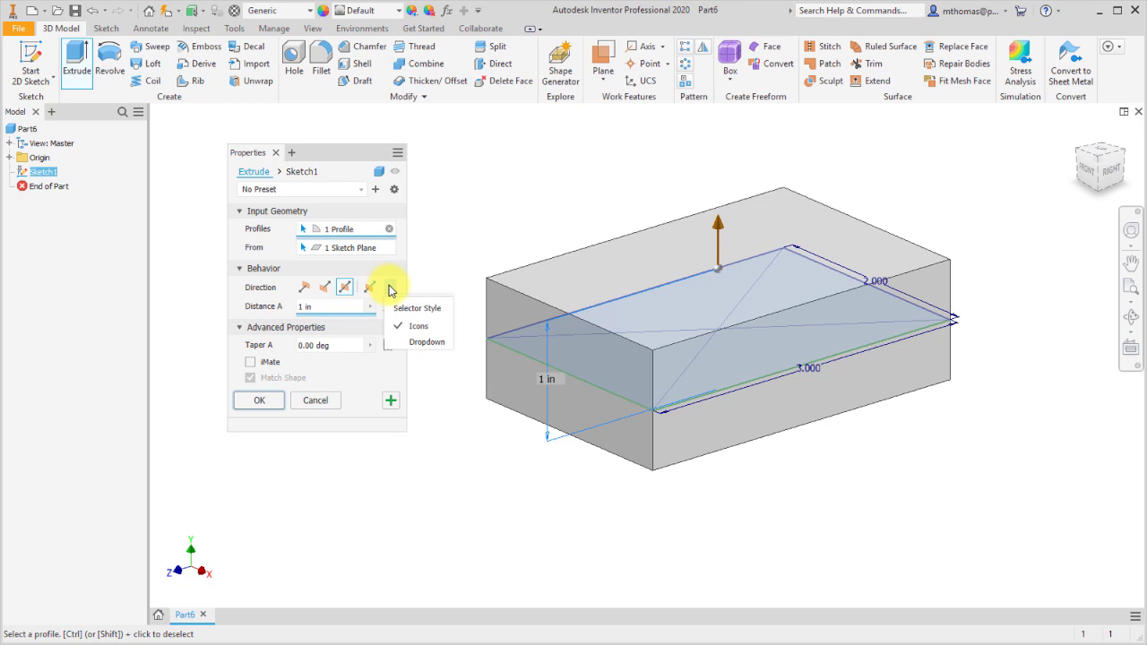
pyautogui.click(421, 341)
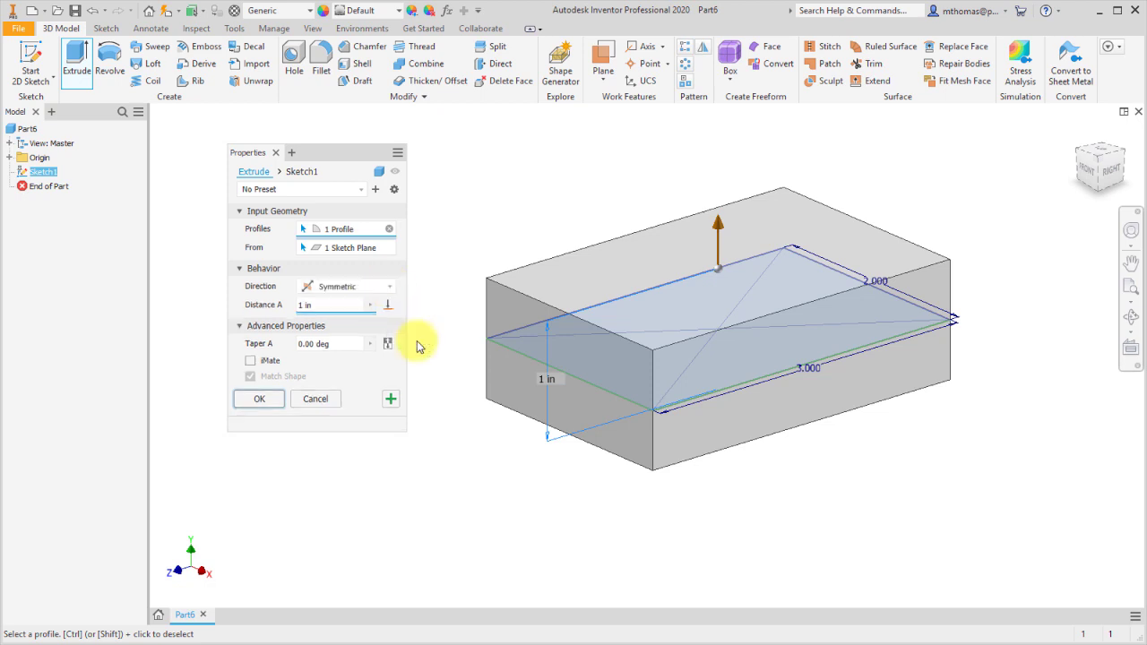
pyautogui.click(391, 287)
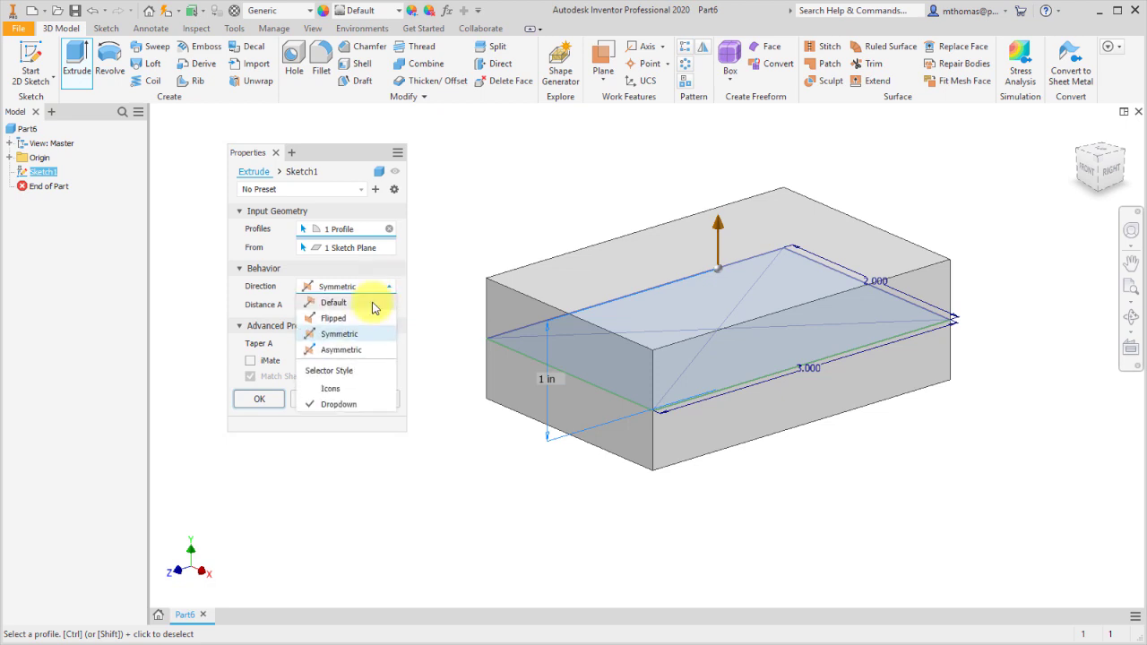
pyautogui.click(377, 302)
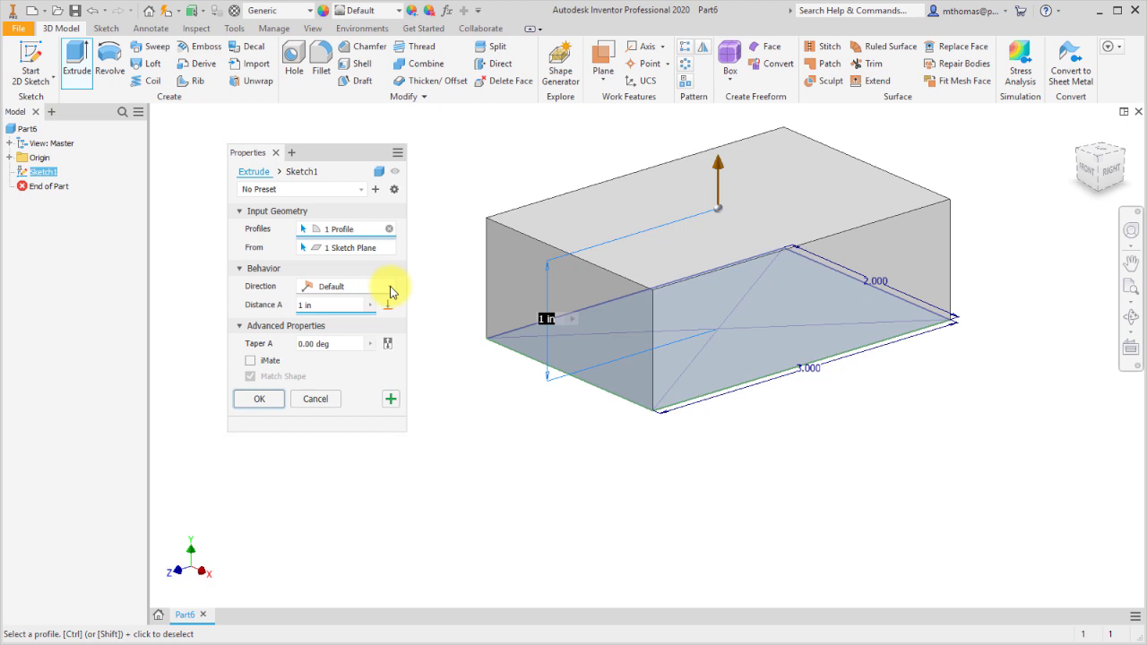
pyautogui.click(390, 287)
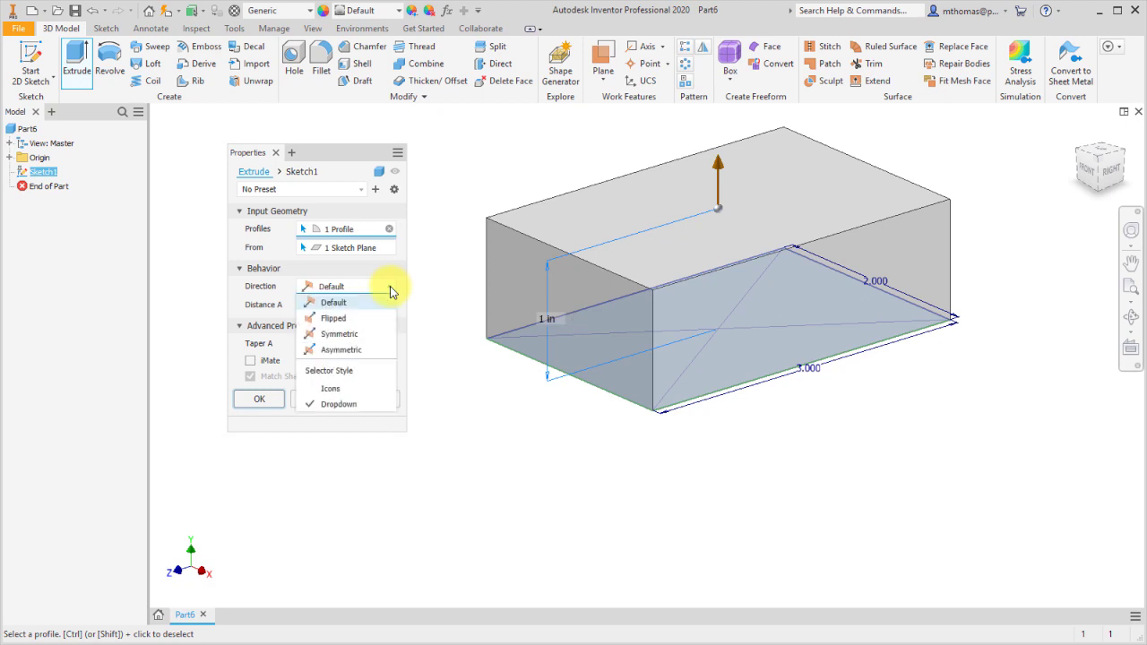
pyautogui.click(331, 389)
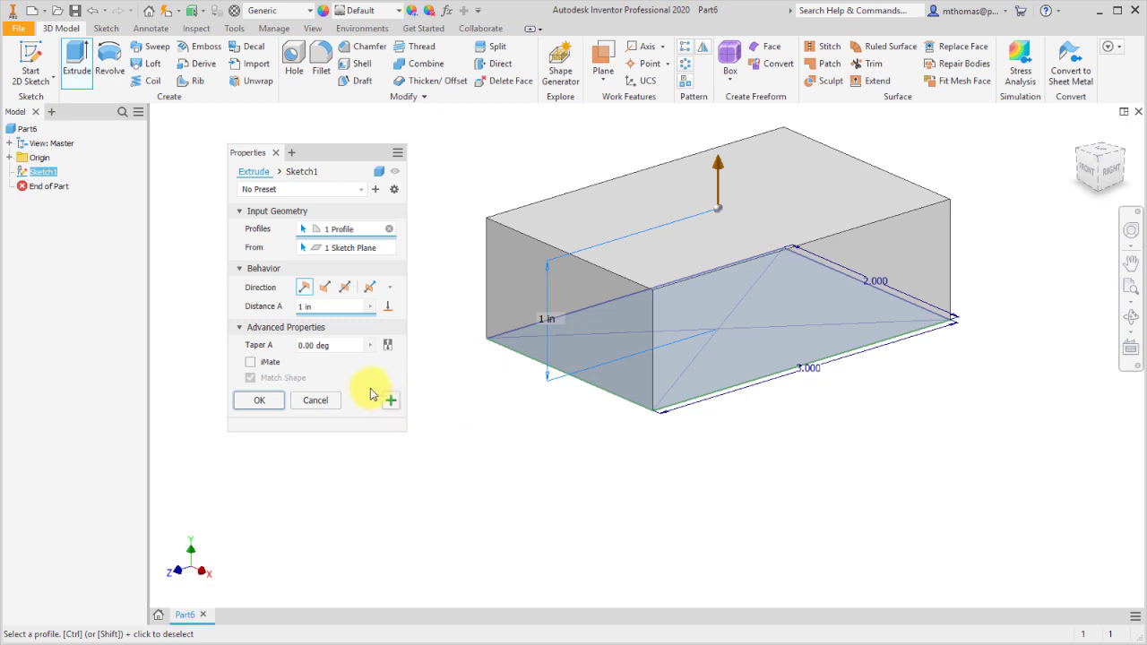
# Step: Create the 1 in Extrusion1 block, then reopen its Sketch1 for editing
pyautogui.click(270, 400)
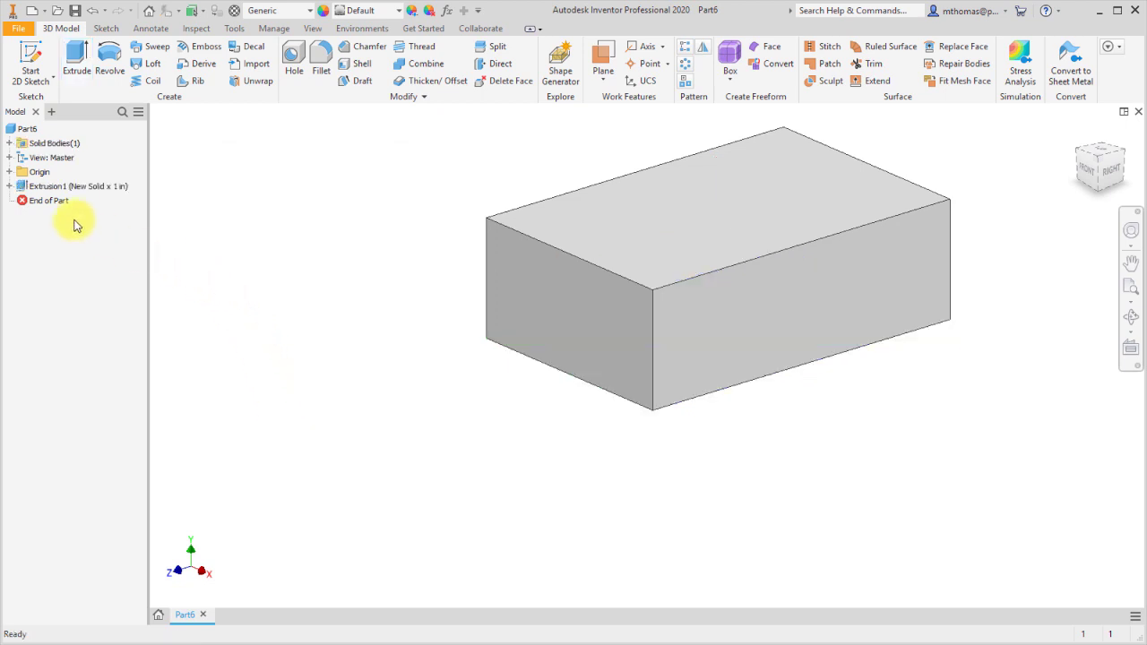
pyautogui.doubleClick(77, 188)
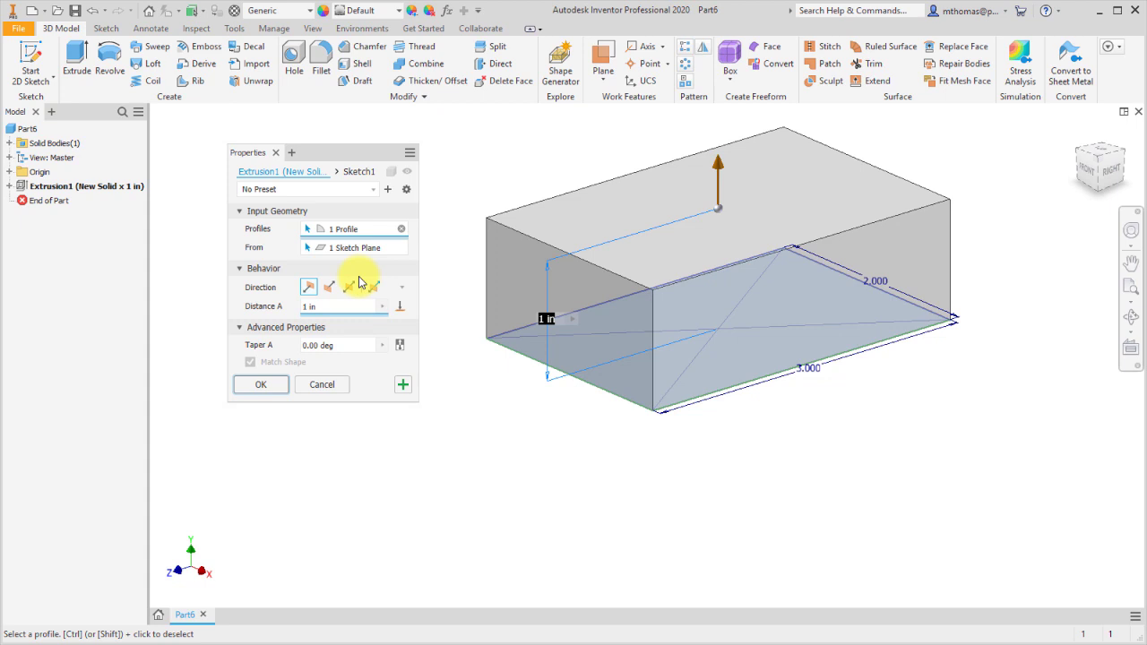
pyautogui.click(361, 174)
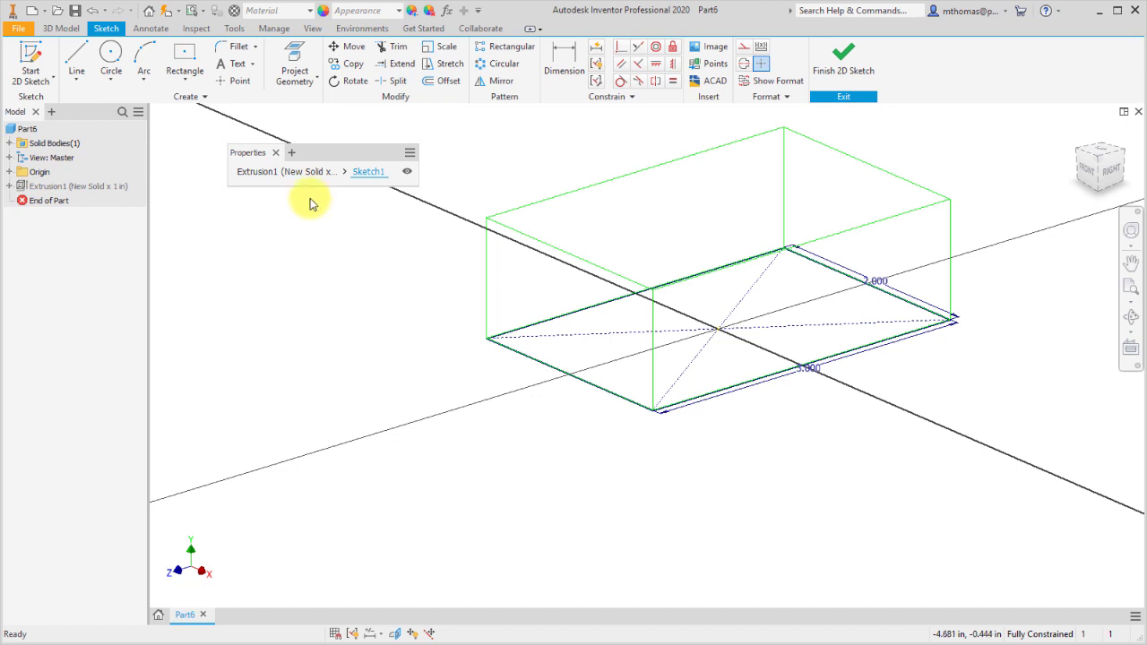
# Step: Draw a circle near the center of the rectangle in Sketch1
pyautogui.click(110, 56)
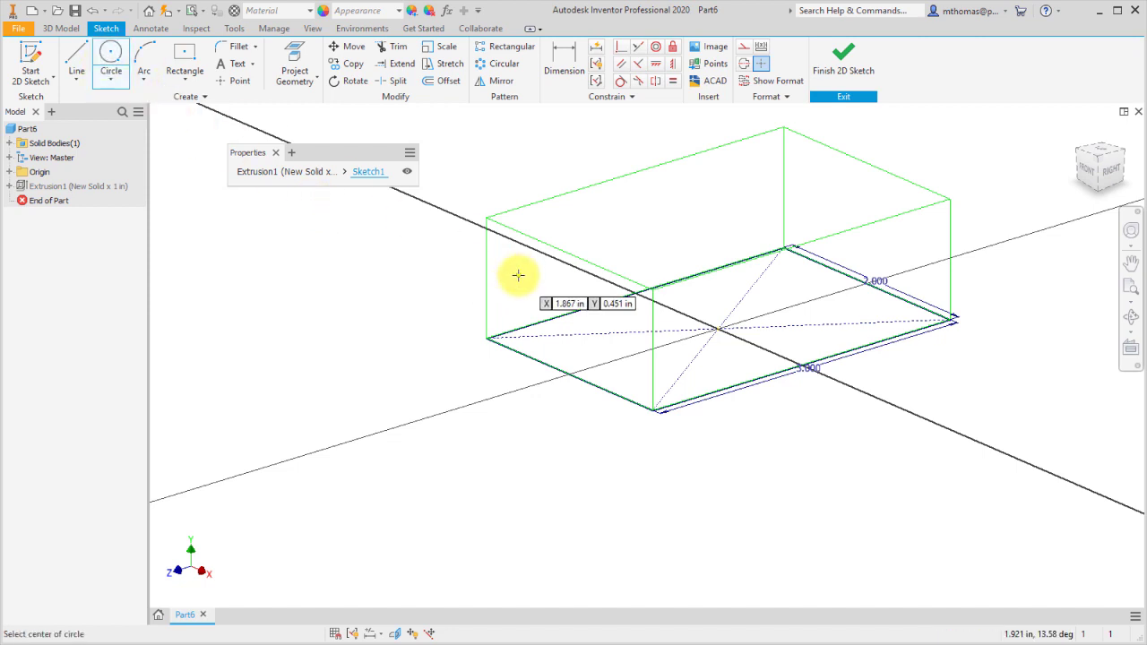
pyautogui.click(641, 341)
pyautogui.click(667, 359)
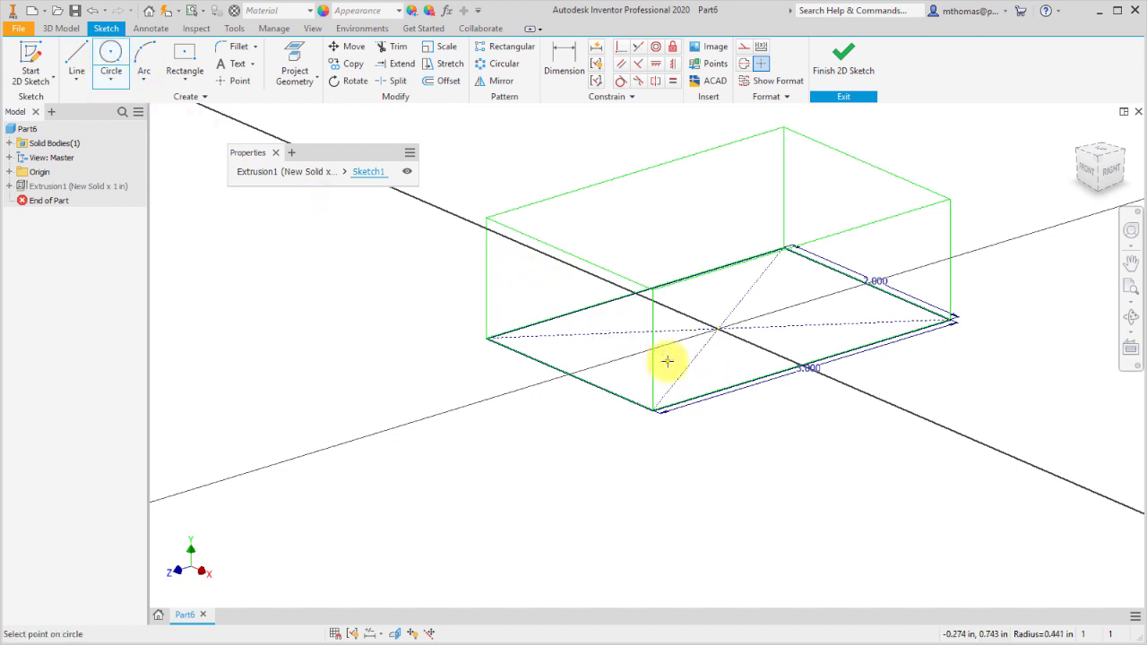
pyautogui.press('Escape')
# Step: Change the 3.000 length dimension to 4 in, finish the sketch, and reopen Sketch1
pyautogui.doubleClick(809, 368)
pyautogui.write('4')
pyautogui.press('Return')
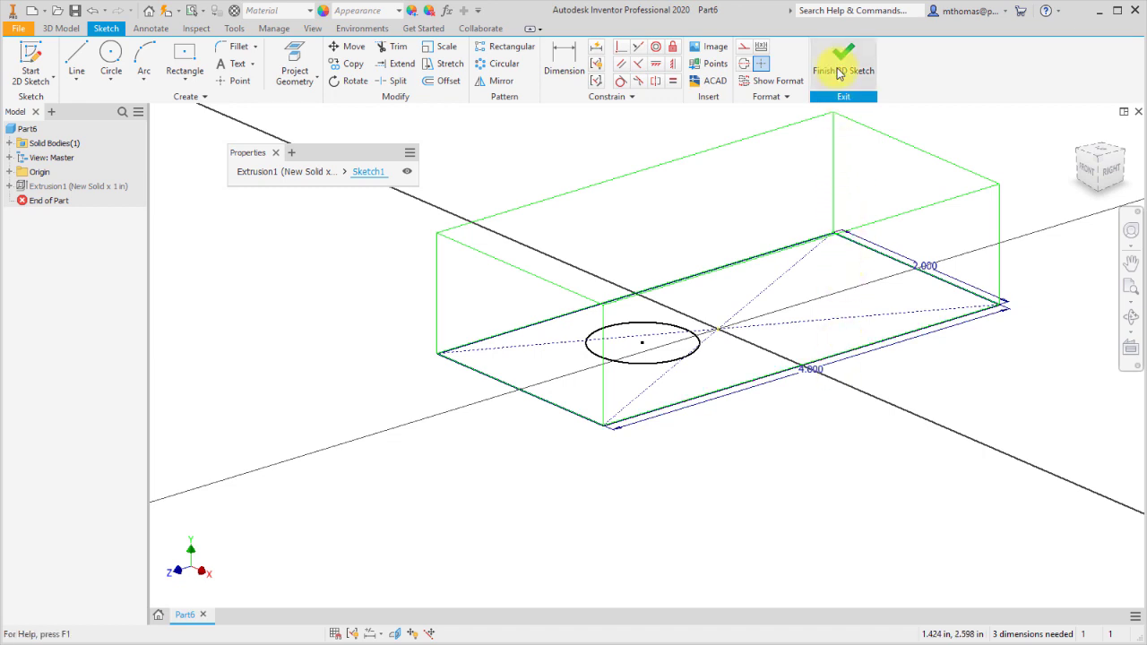
pyautogui.click(840, 72)
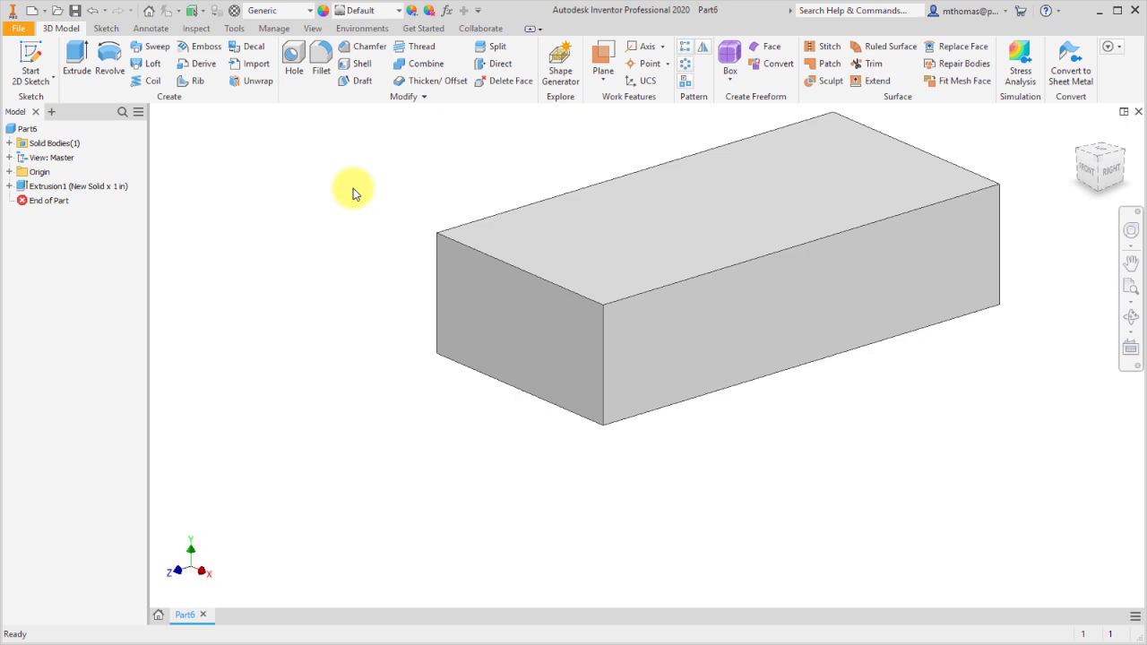
pyautogui.doubleClick(86, 192)
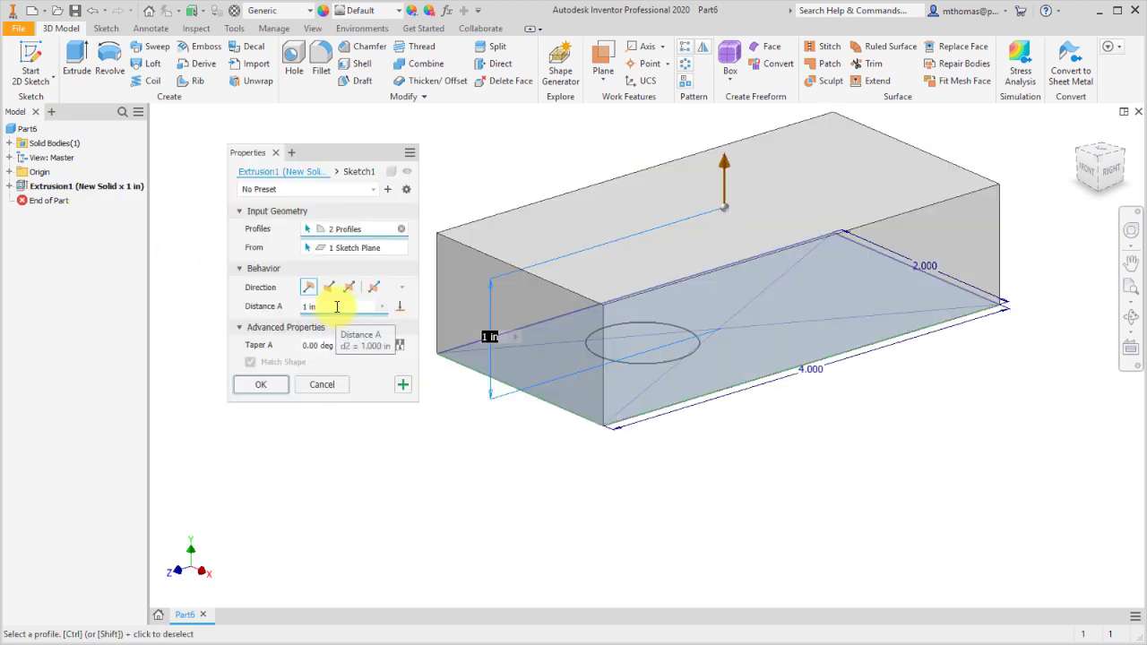
pyautogui.click(357, 172)
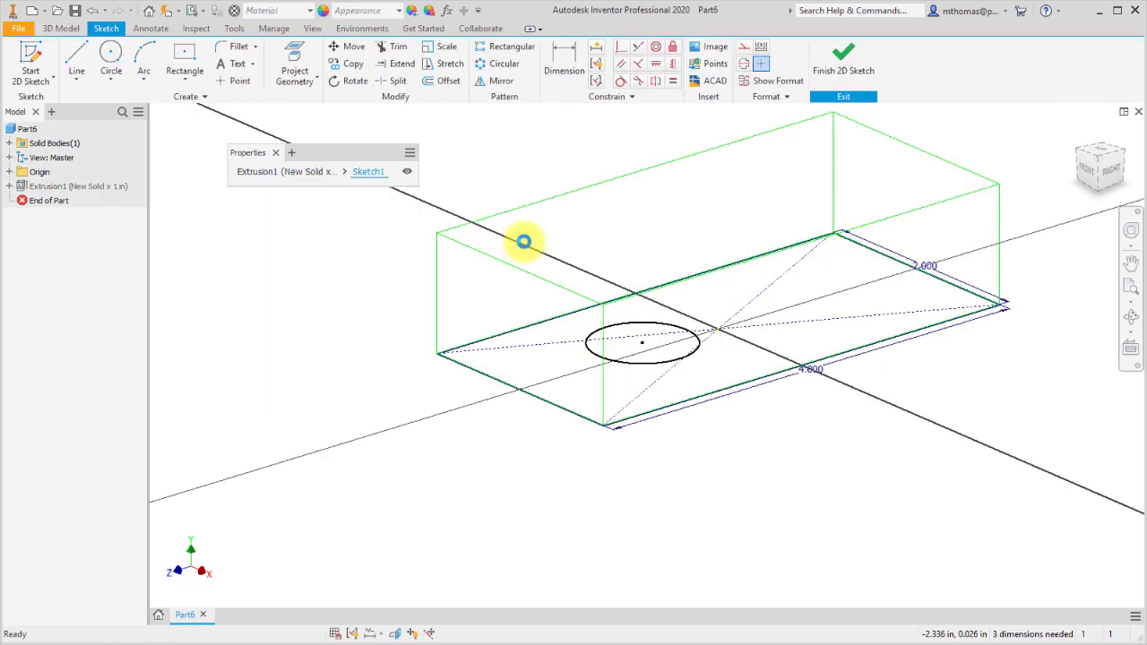
# Step: Dimension the sketch circle with a 1 in radius
pyautogui.click(663, 324)
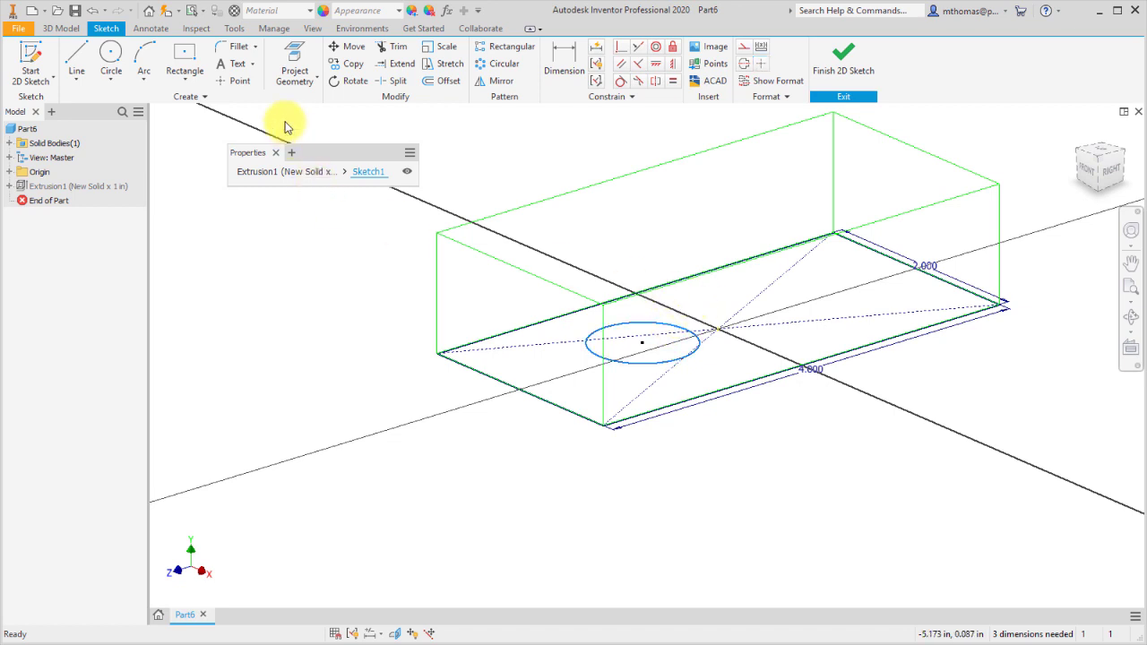
pyautogui.click(561, 64)
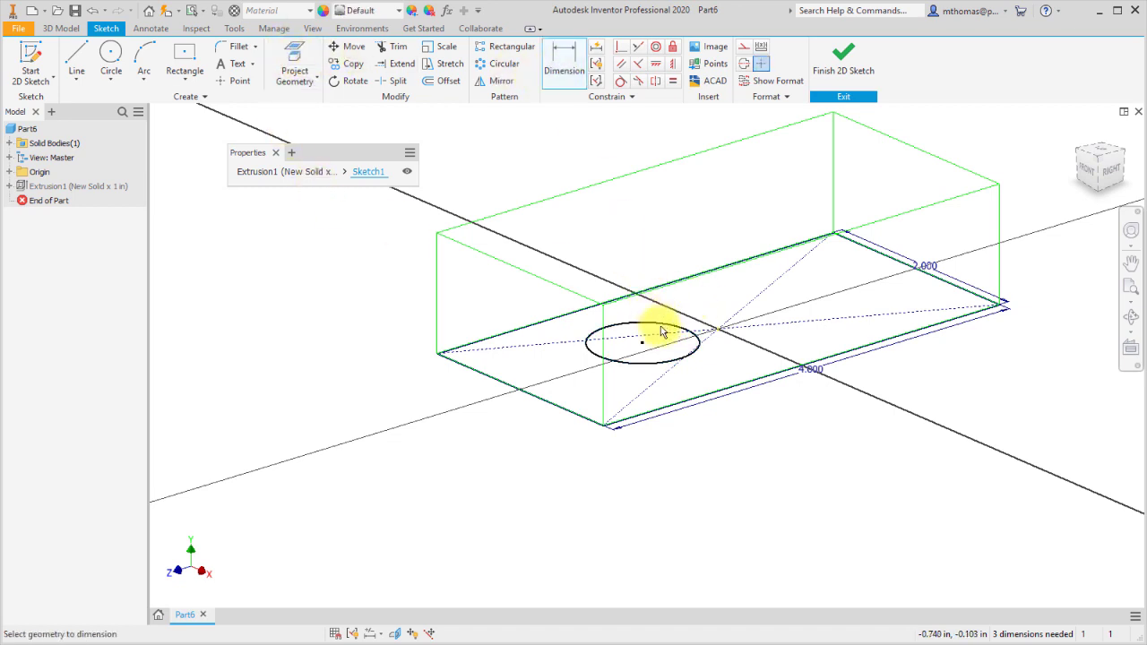
pyautogui.click(663, 327)
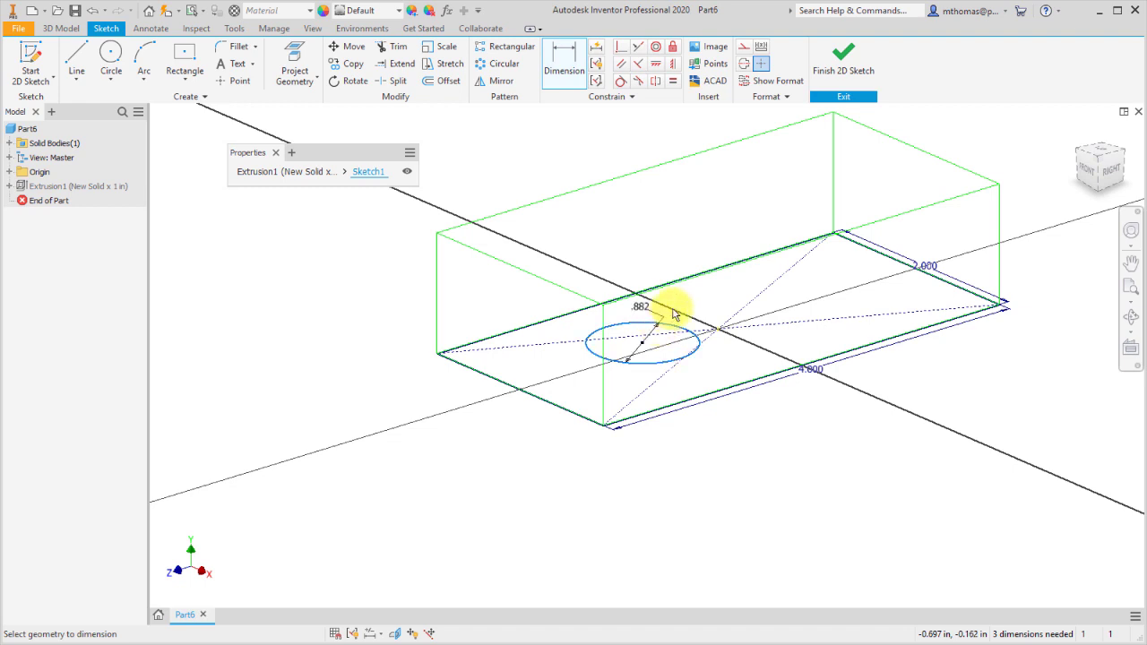
pyautogui.click(710, 311)
pyautogui.write('1')
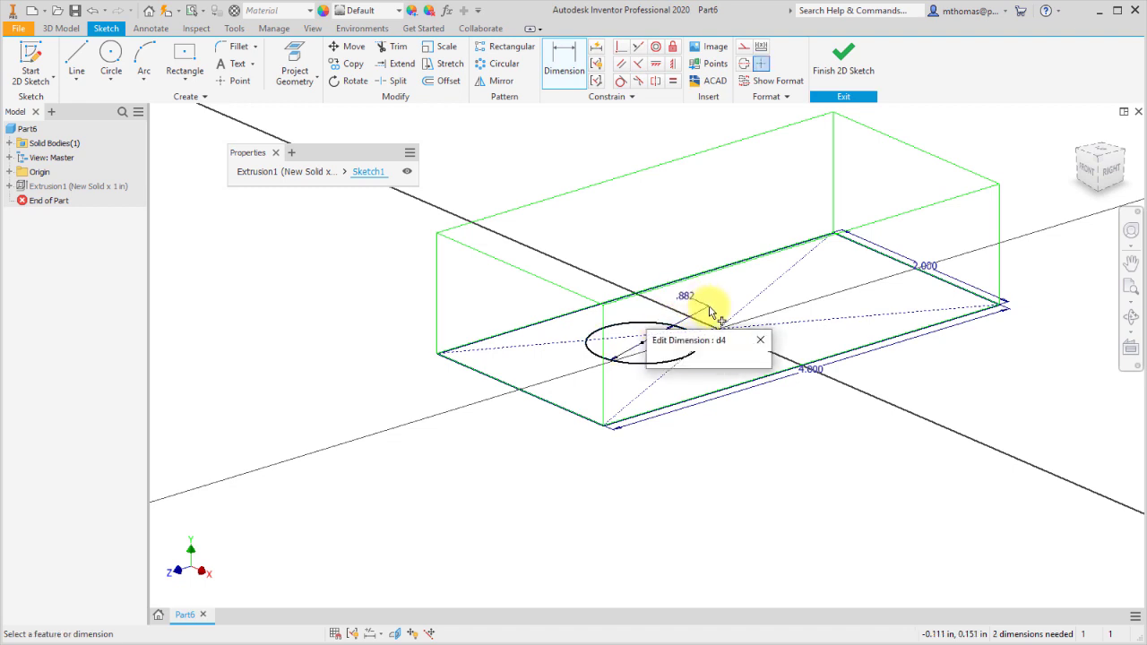
pyautogui.press('Return')
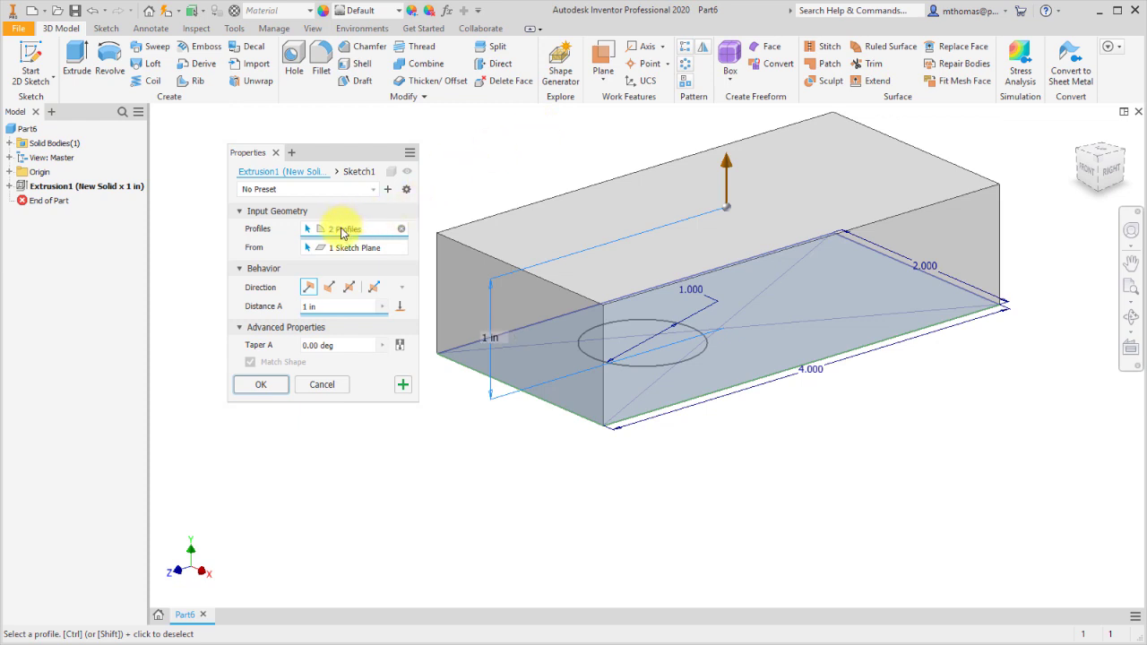
# Step: Exclude the circle from the profile to finish the block with a round hole, then select its front face
pyautogui.keyDown('ctrl'); pyautogui.click(660, 340); pyautogui.keyUp('ctrl')
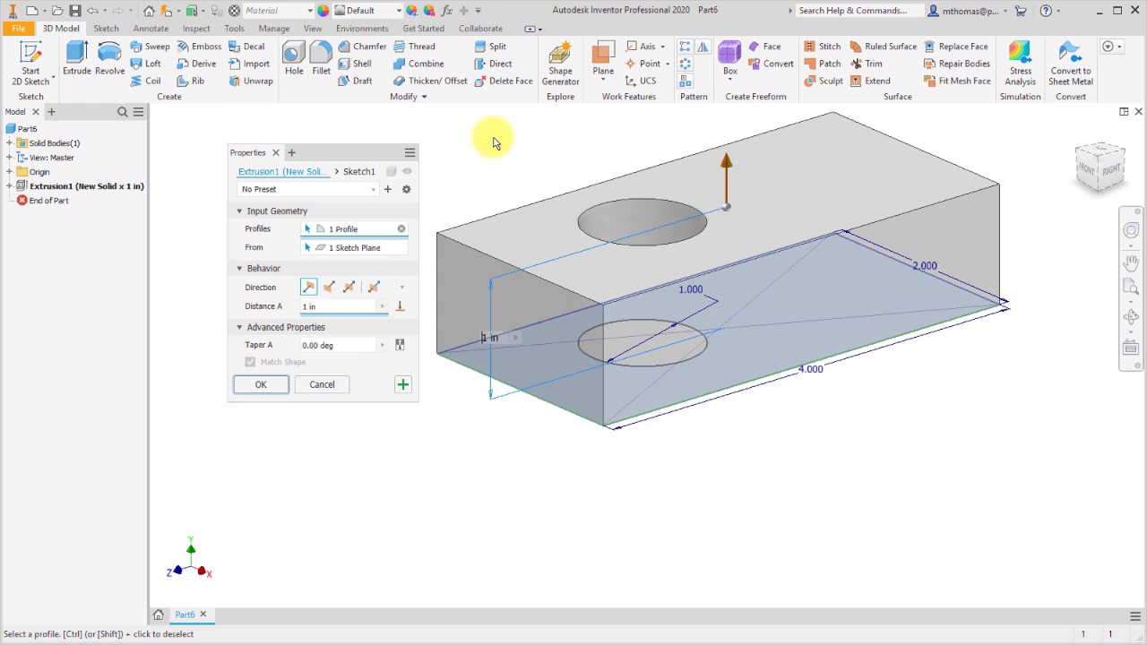
pyautogui.click(273, 387)
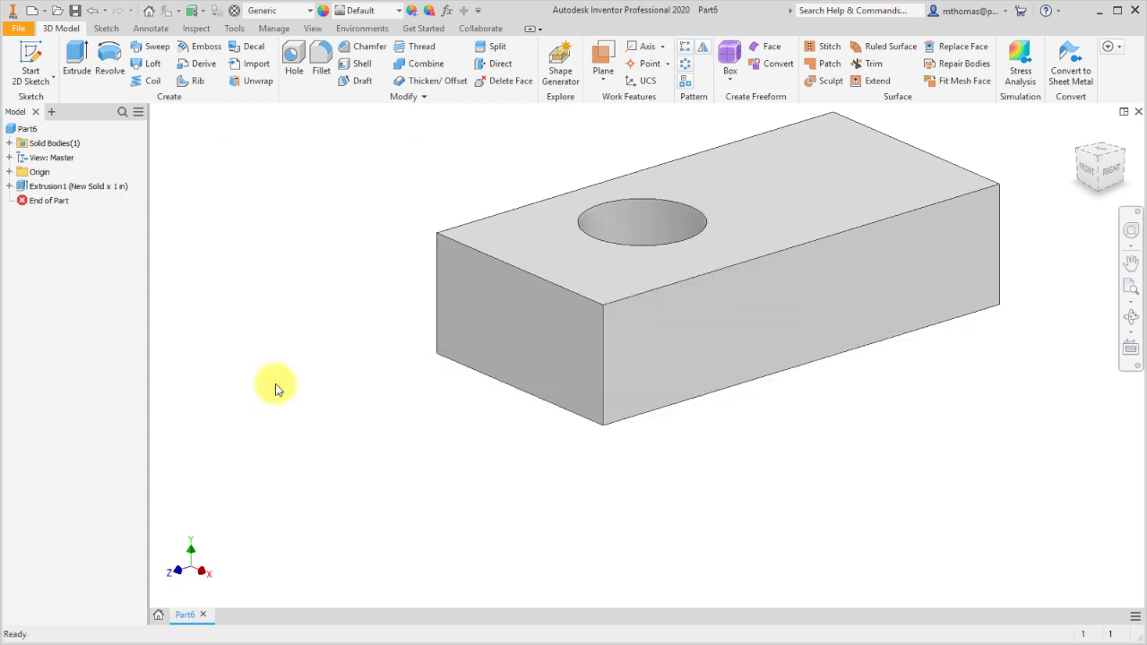
pyautogui.click(651, 352)
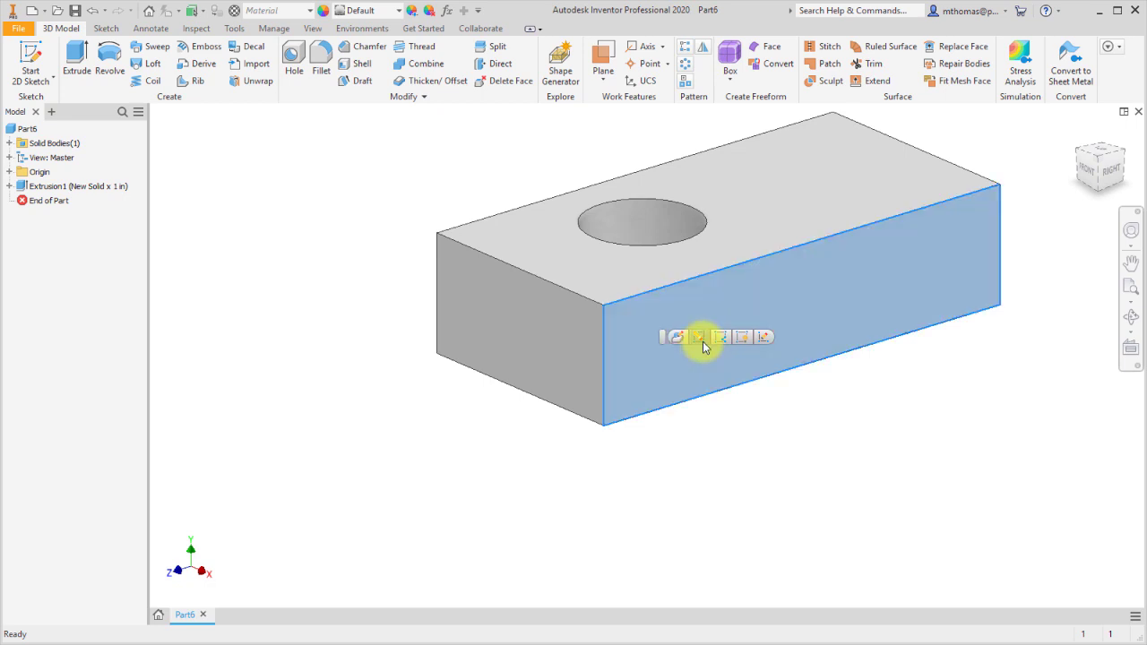
# Step: Sketch a two-point rectangle on the block's long front face and finish Sketch2
pyautogui.click(764, 338)
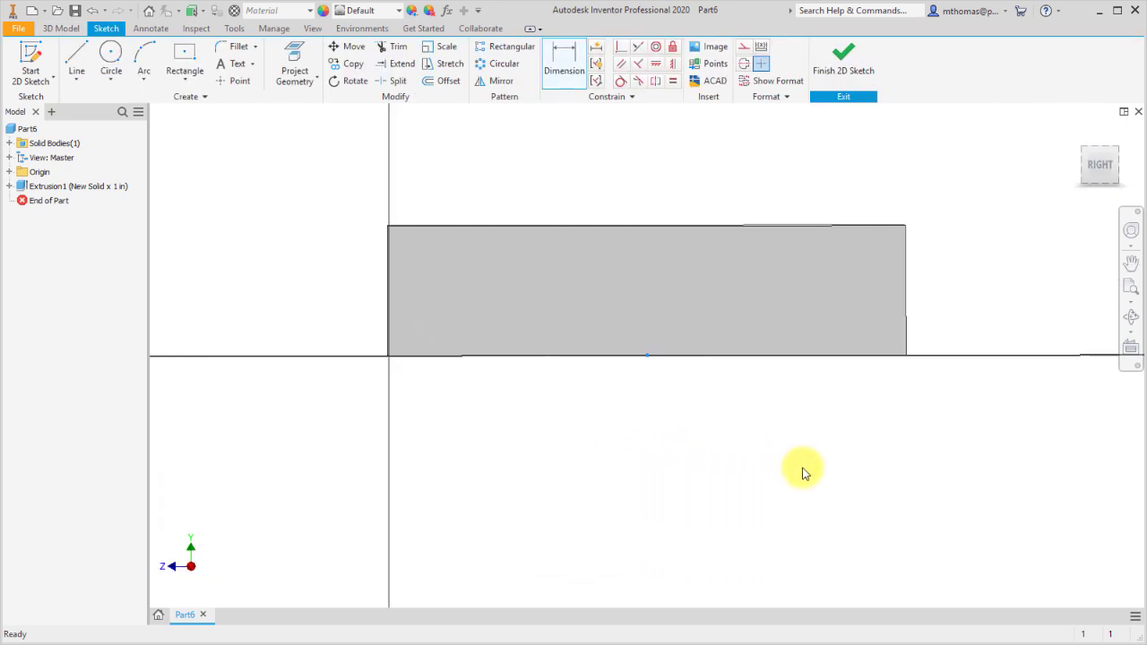
pyautogui.click(190, 84)
pyautogui.click(194, 106)
pyautogui.click(423, 256)
pyautogui.click(607, 325)
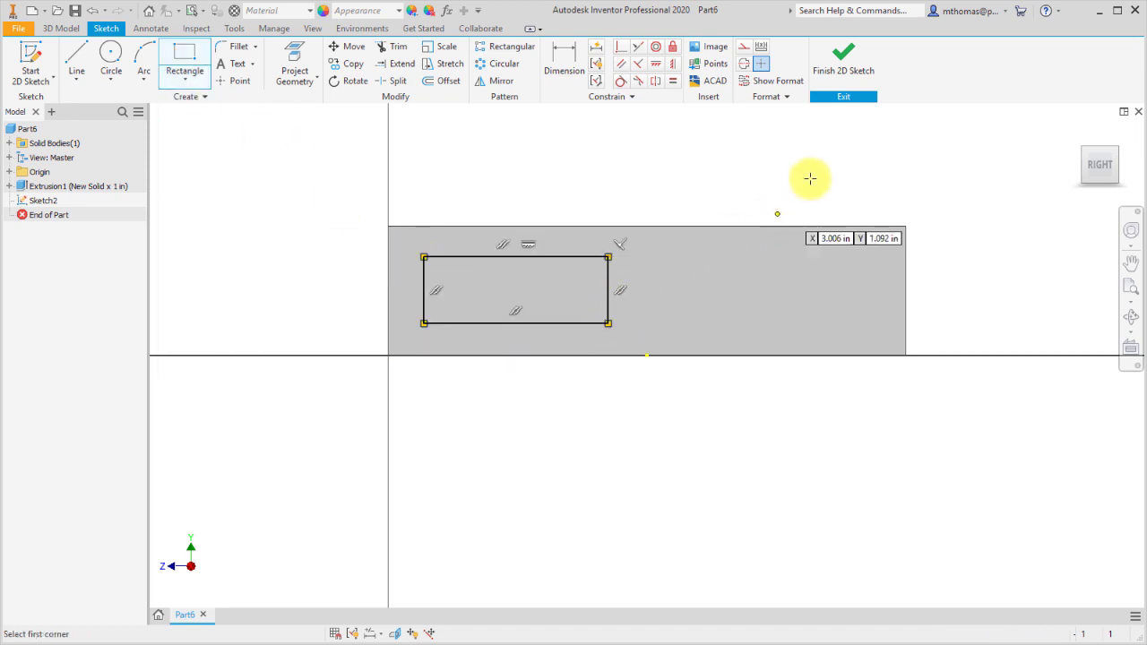
pyautogui.click(837, 56)
# Step: Extrude the rectangle as a Through All cut and start saving these settings as a preset
pyautogui.click(77, 58)
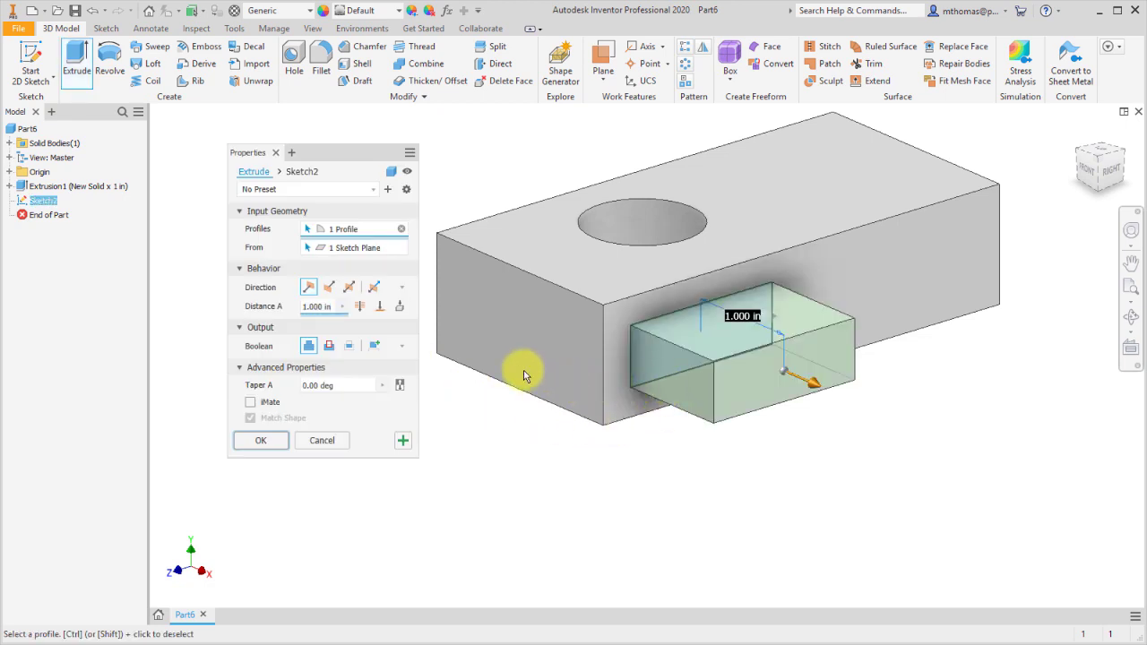
pyautogui.click(329, 347)
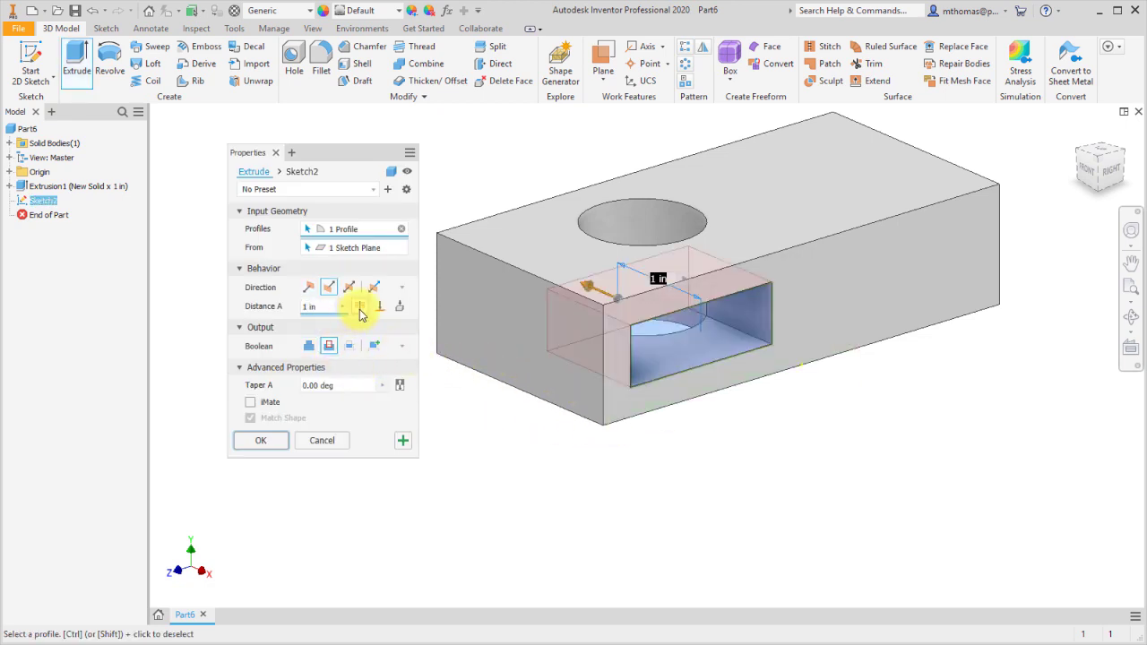
pyautogui.click(359, 310)
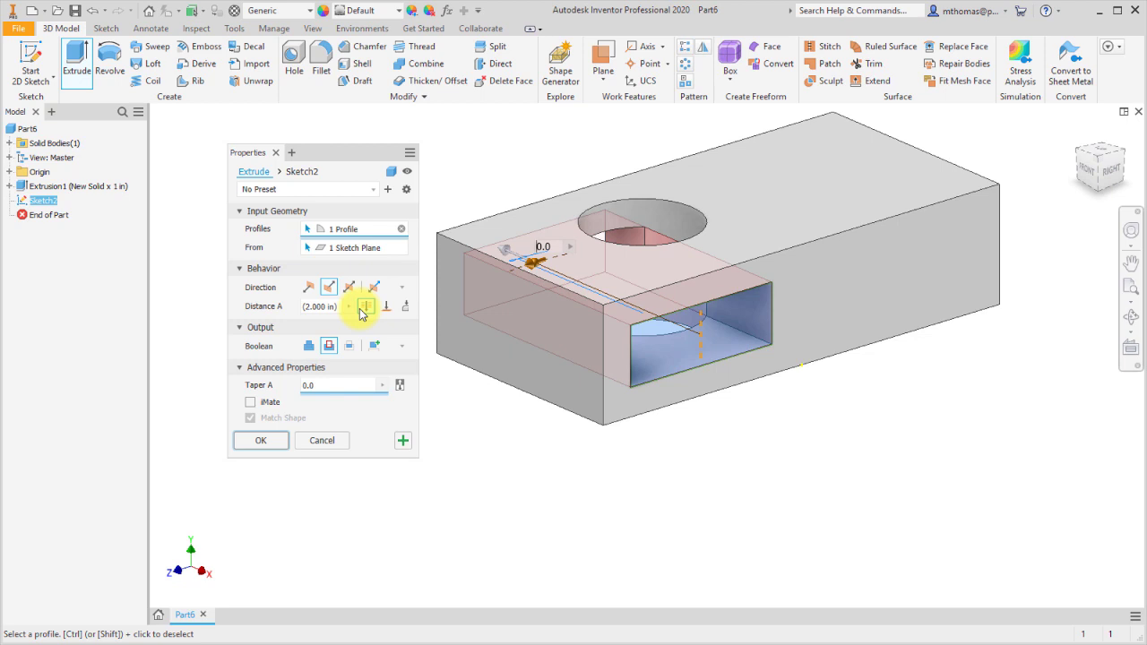
pyautogui.click(388, 189)
# Step: Save the settings as the preset 'THRU ALL(1)' and select it from the preset list
pyautogui.write('THRU ALL(1)')
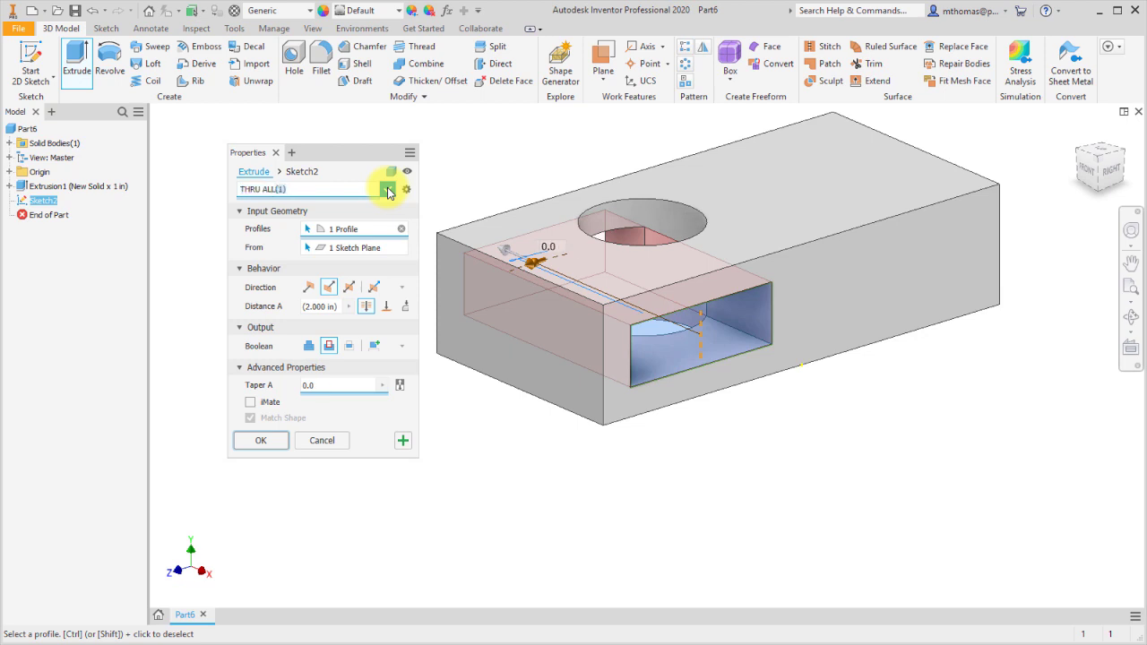
pyautogui.click(388, 190)
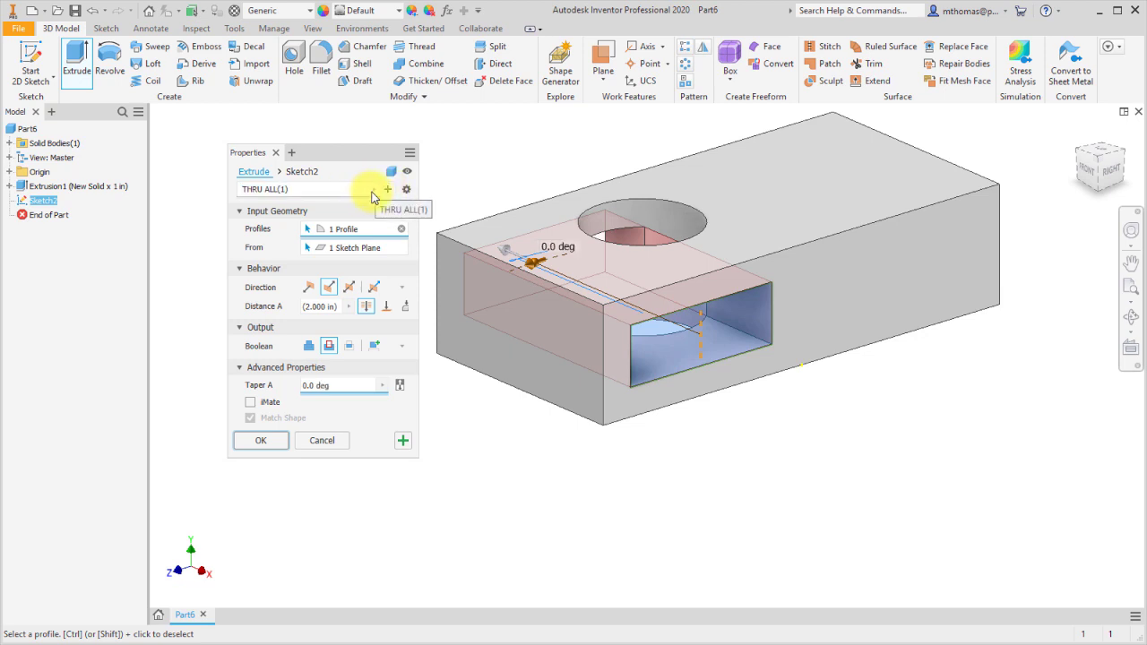
pyautogui.click(372, 191)
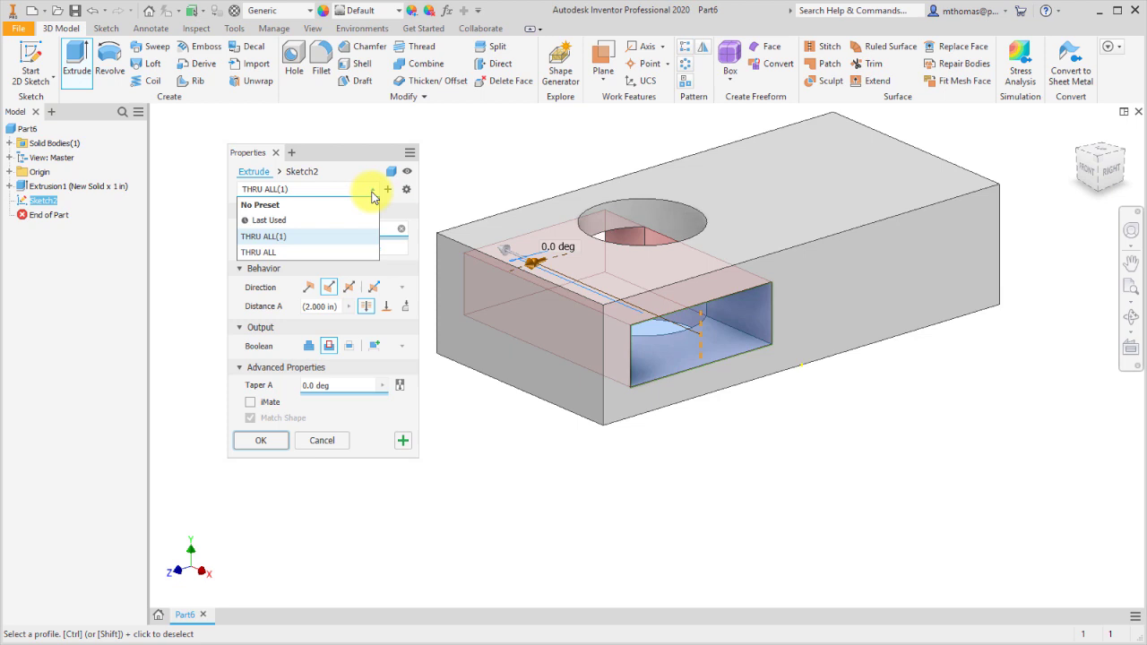
pyautogui.click(273, 238)
# Step: Delete the duplicate THRU ALL(1) preset and reopen the preset list
pyautogui.click(373, 191)
pyautogui.click(373, 191)
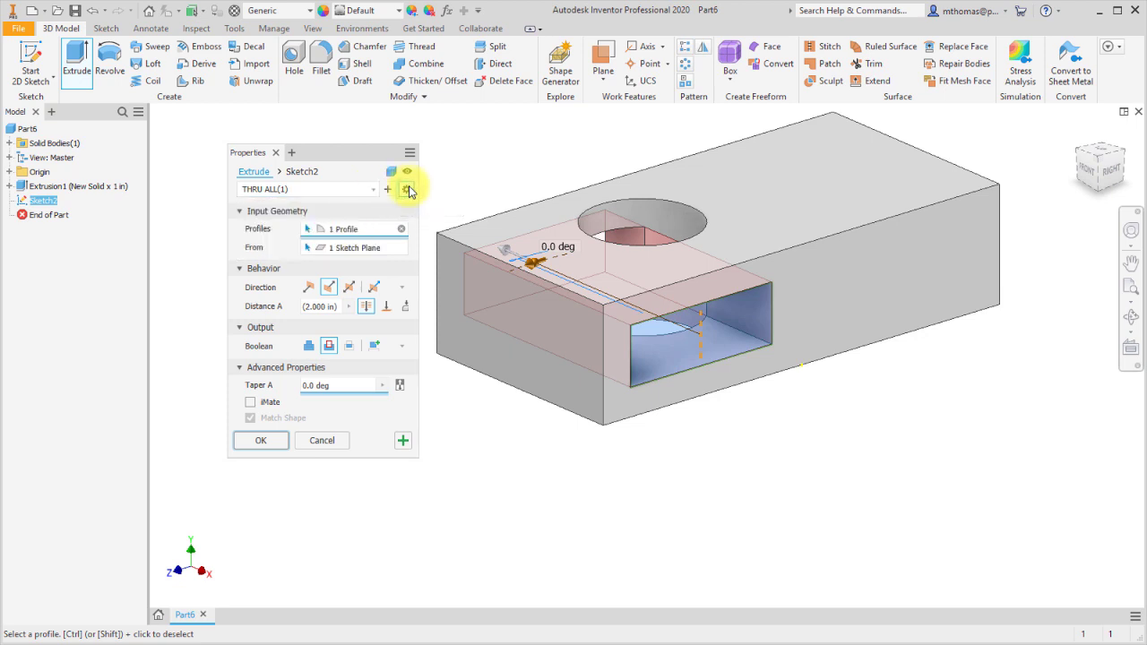
pyautogui.click(408, 189)
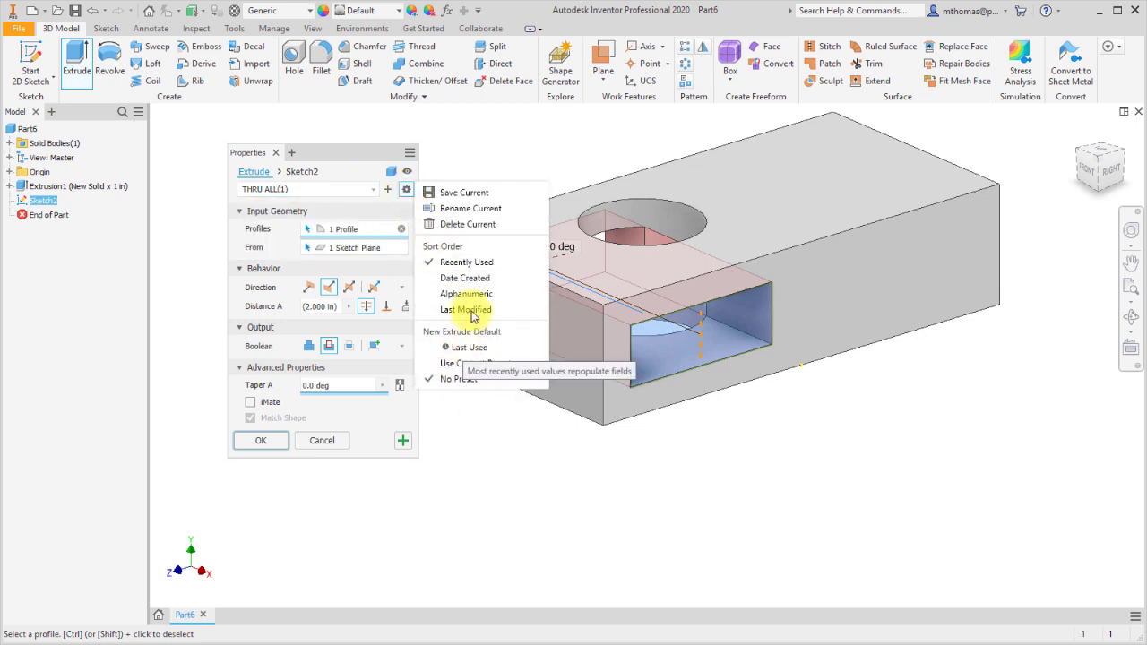
pyautogui.click(474, 224)
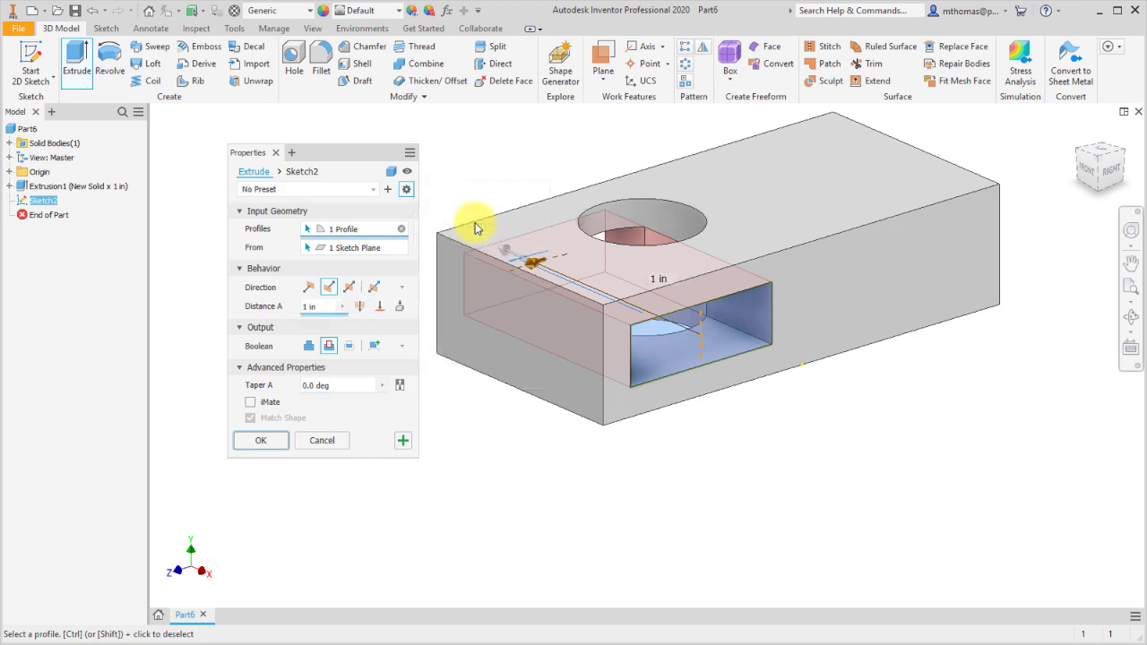
pyautogui.click(373, 189)
# Step: Apply the THRU ALL preset to the cut and rename it 'THRU ALL (CUT)'
pyautogui.click(322, 237)
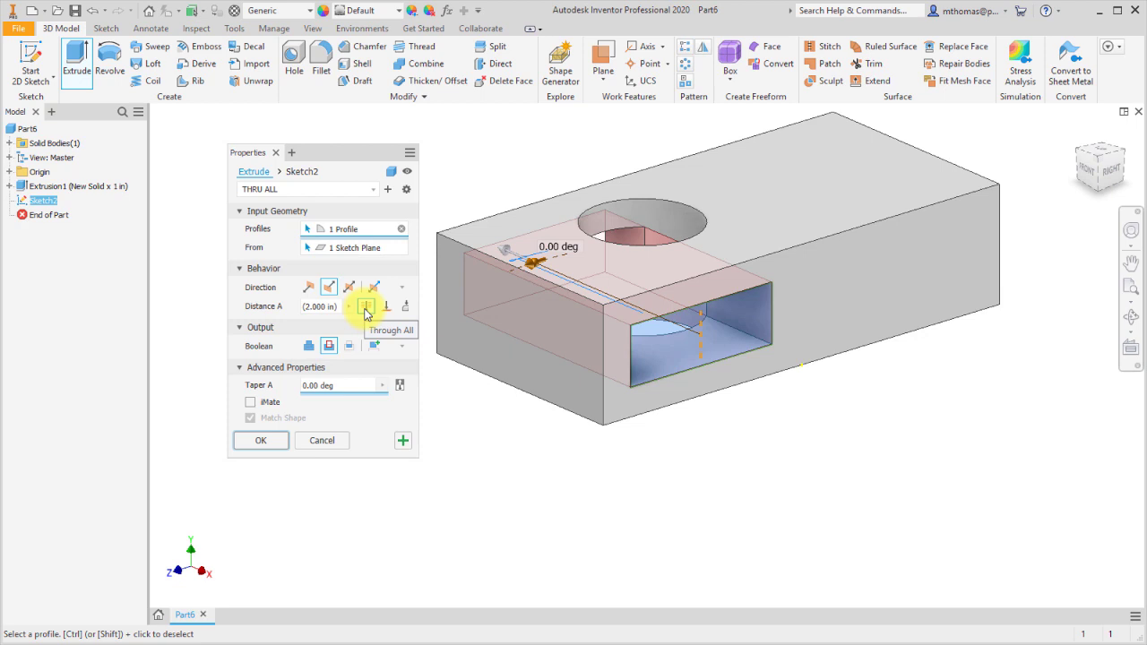
pyautogui.click(405, 189)
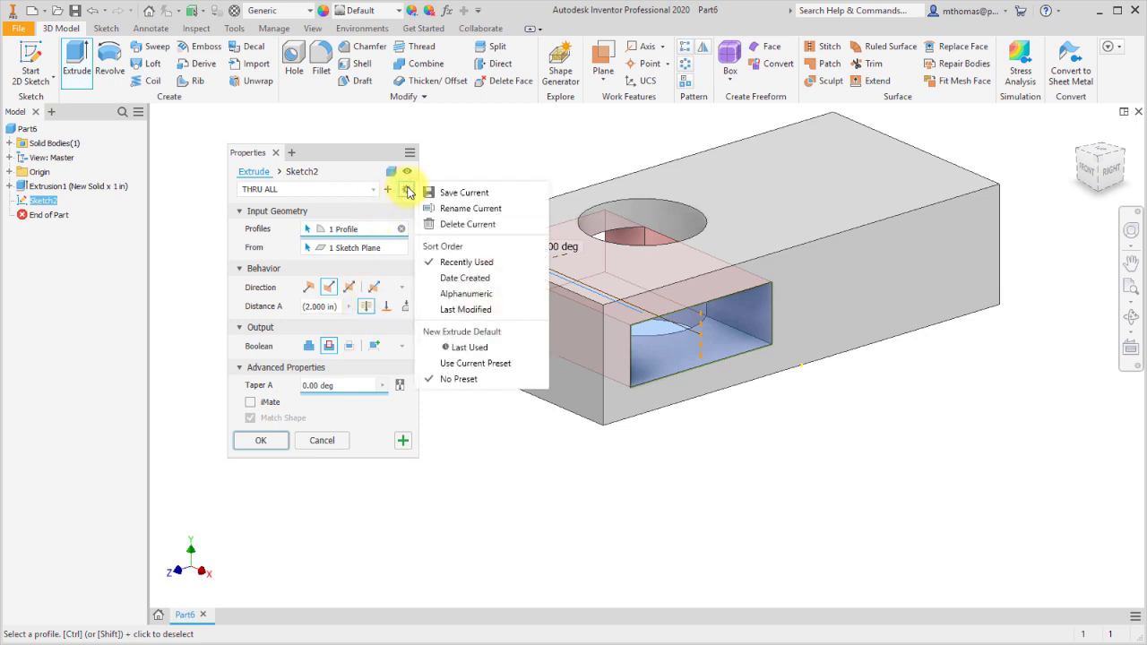
pyautogui.click(428, 210)
pyautogui.click(294, 191)
pyautogui.write('(CUT')
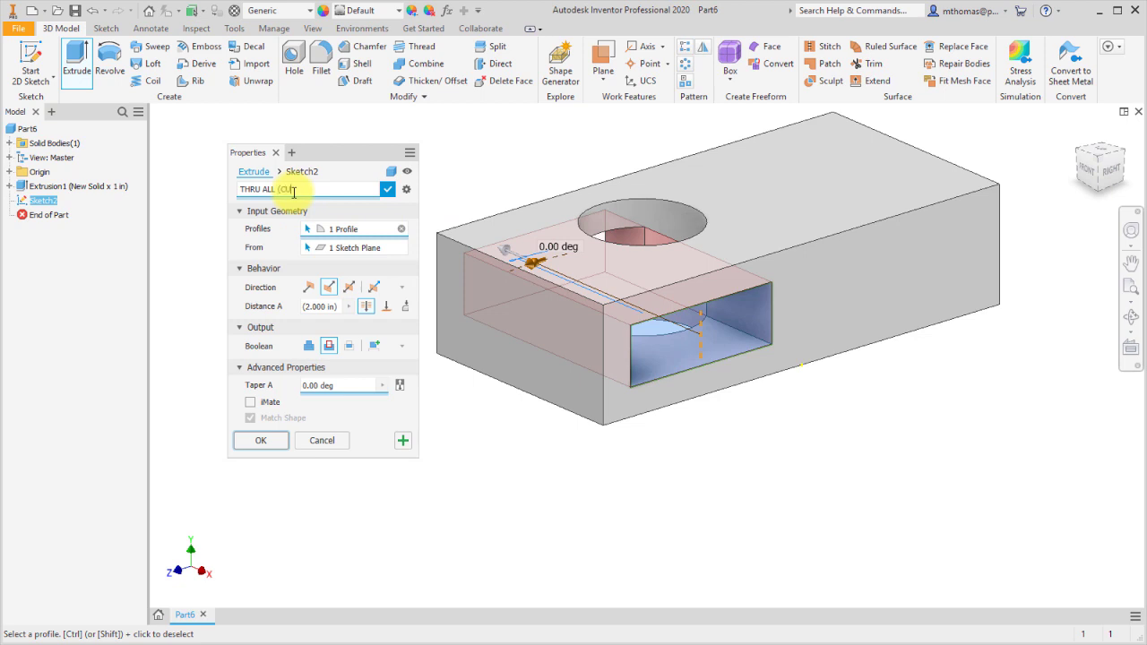
pyautogui.write(')')
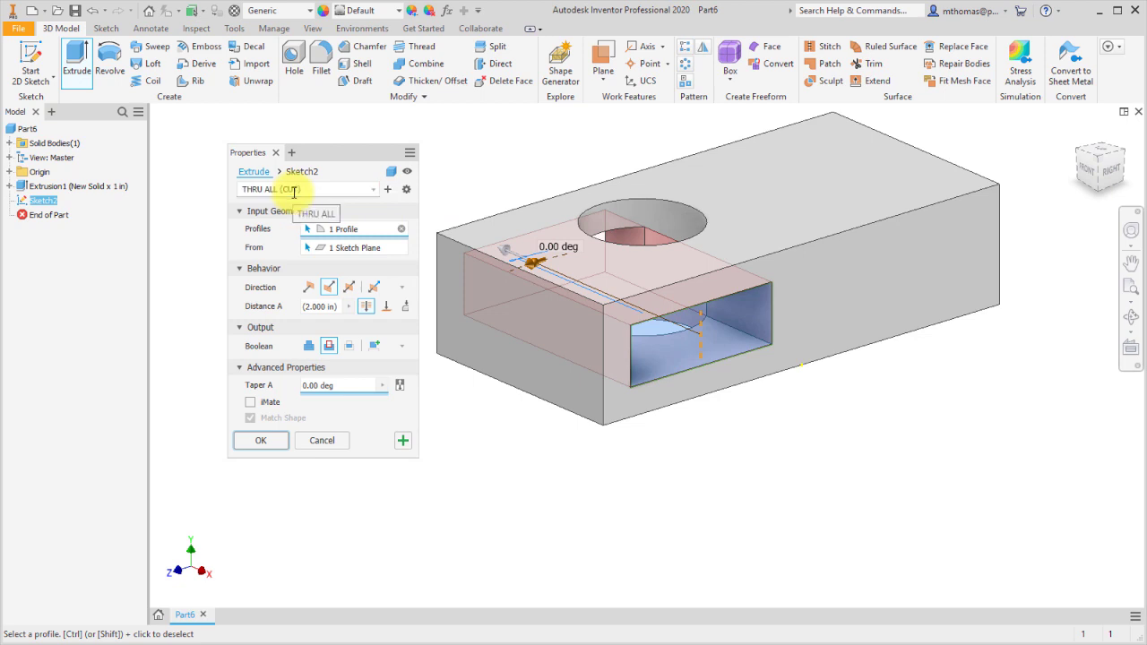
pyautogui.click(387, 189)
pyautogui.click(405, 190)
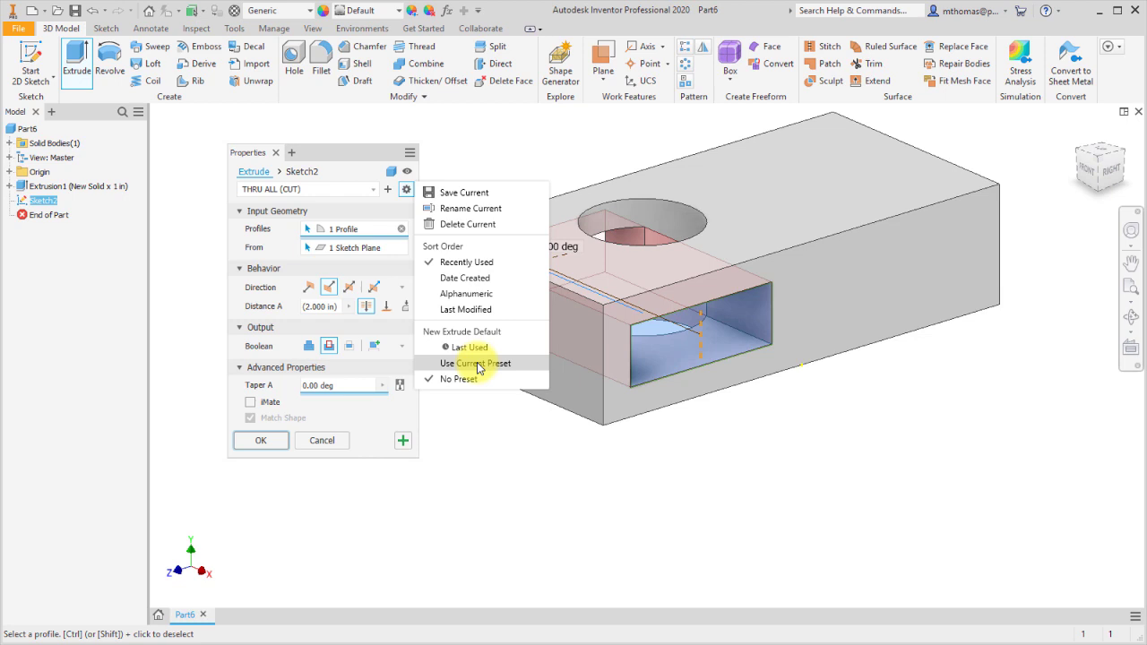
# Step: Confirm the Cut All extrusion, creating Extrusion2 with the slot through the block's side
pyautogui.click(333, 164)
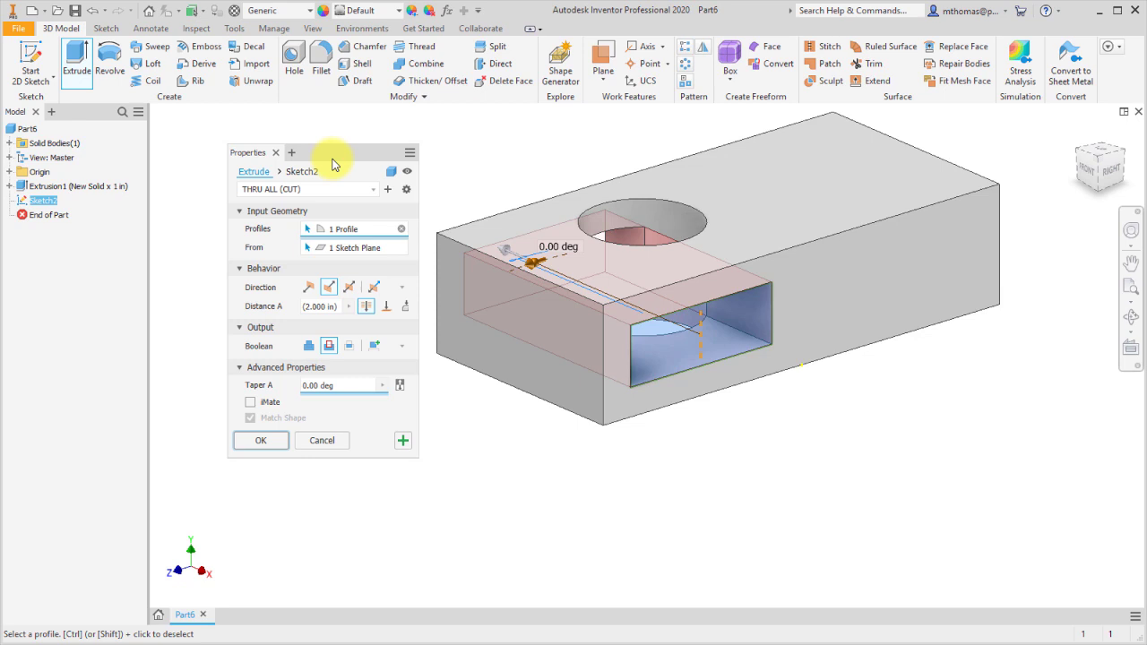
pyautogui.click(275, 441)
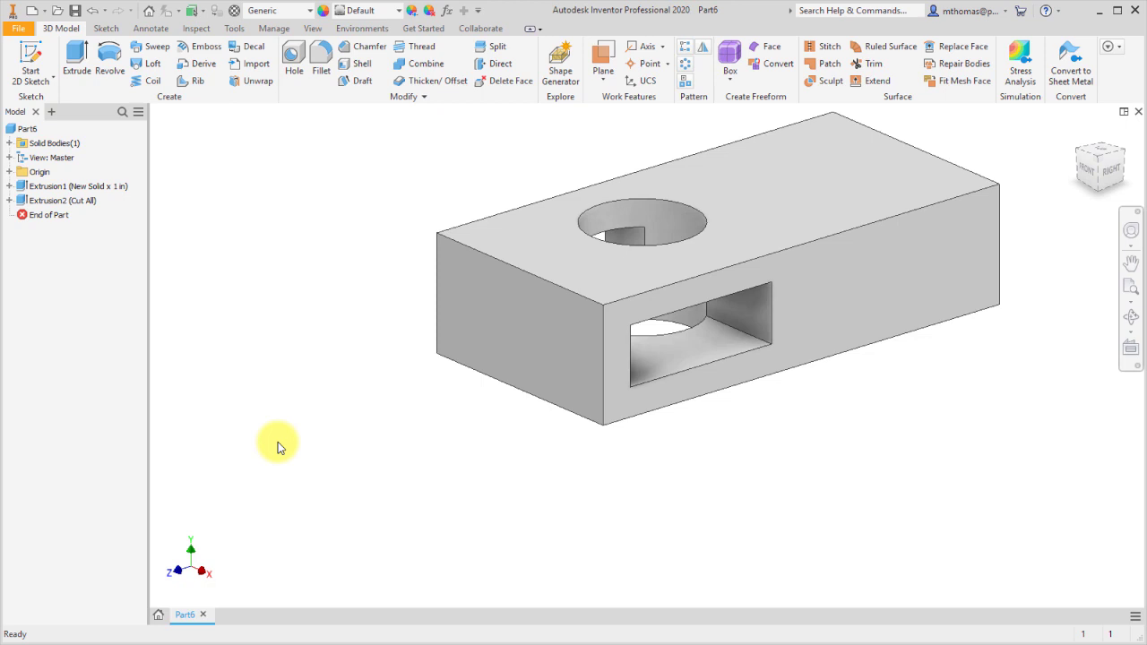
# Step: Draw a two-point rectangle as Sketch3 on the block's top face, right of the round hole
pyautogui.click(48, 87)
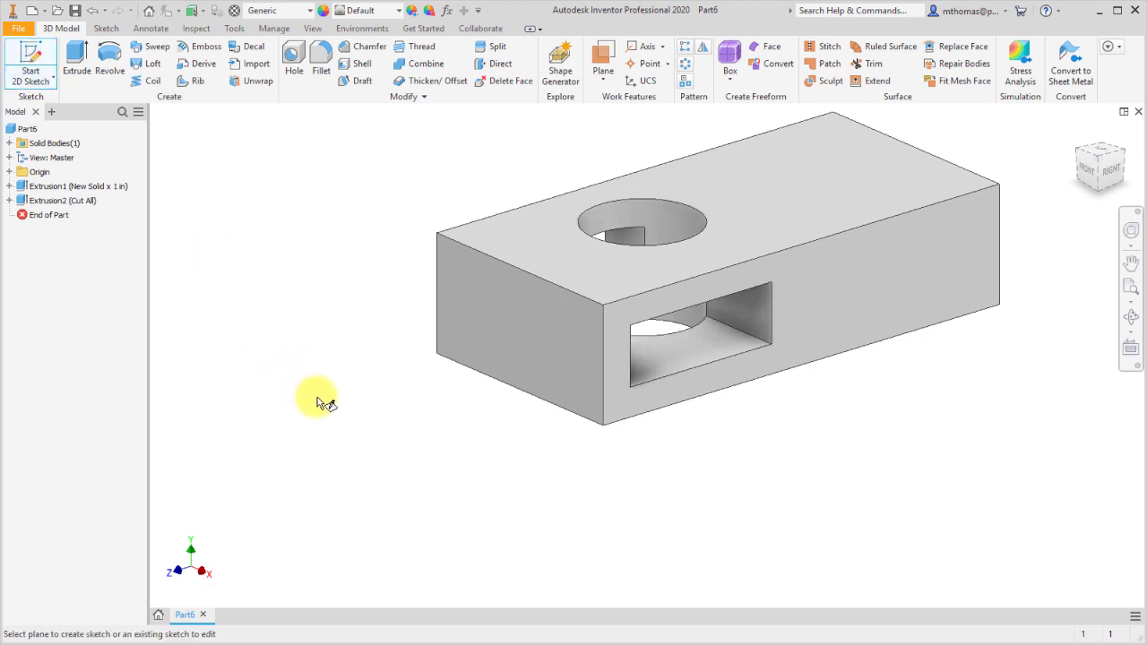
pyautogui.click(567, 258)
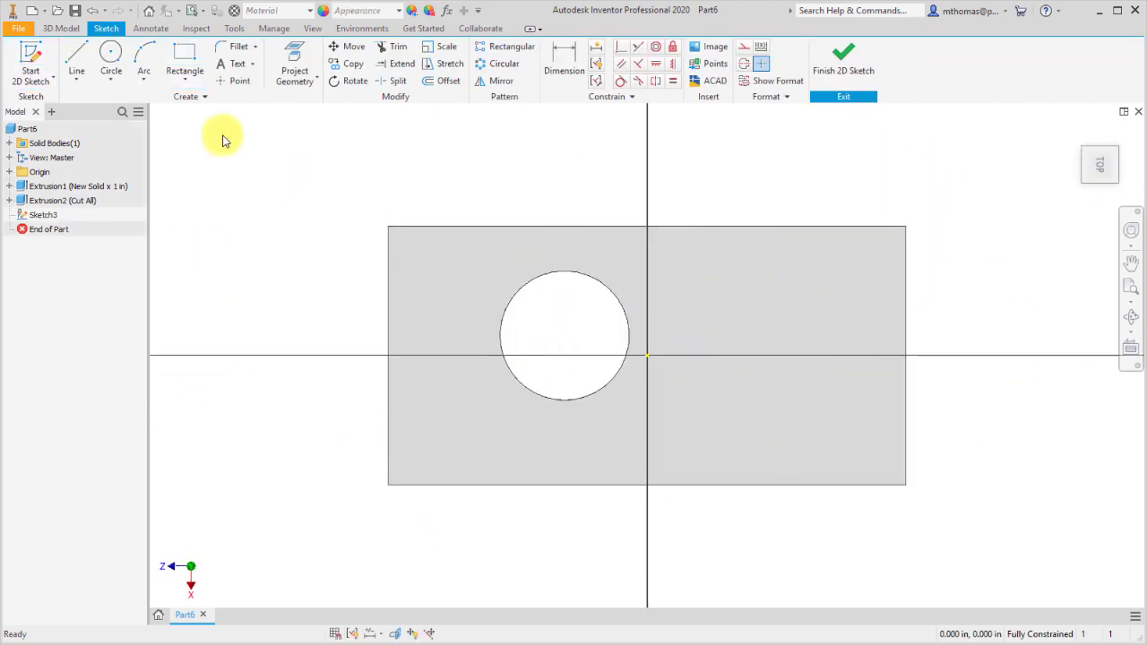
pyautogui.click(188, 56)
pyautogui.click(701, 274)
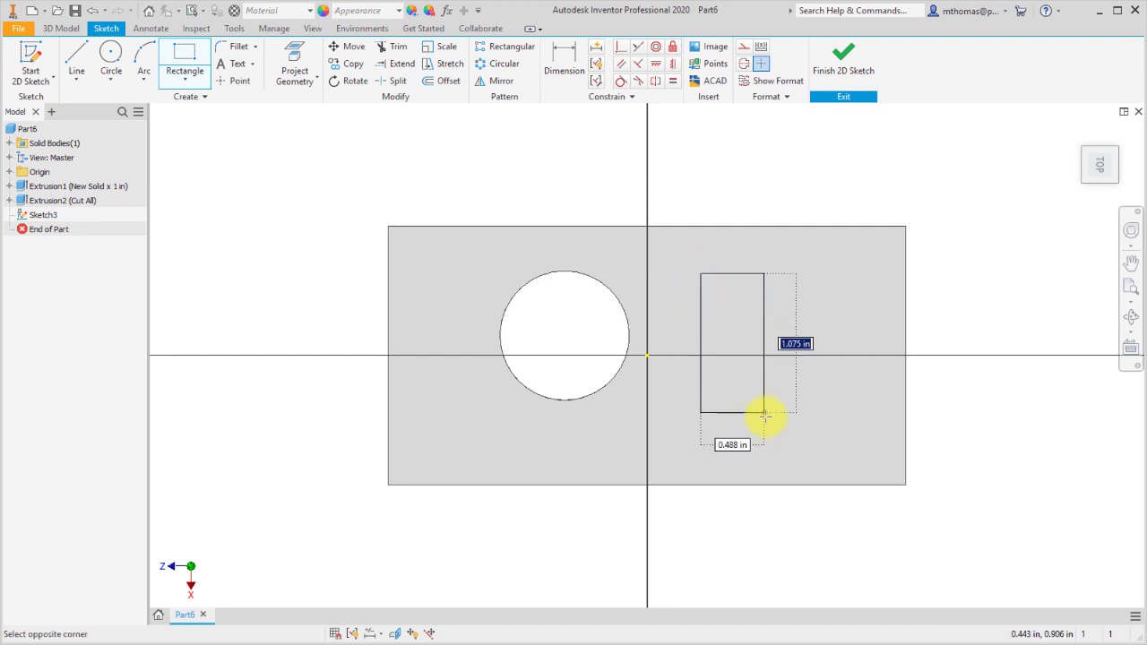
pyautogui.click(767, 419)
pyautogui.click(840, 56)
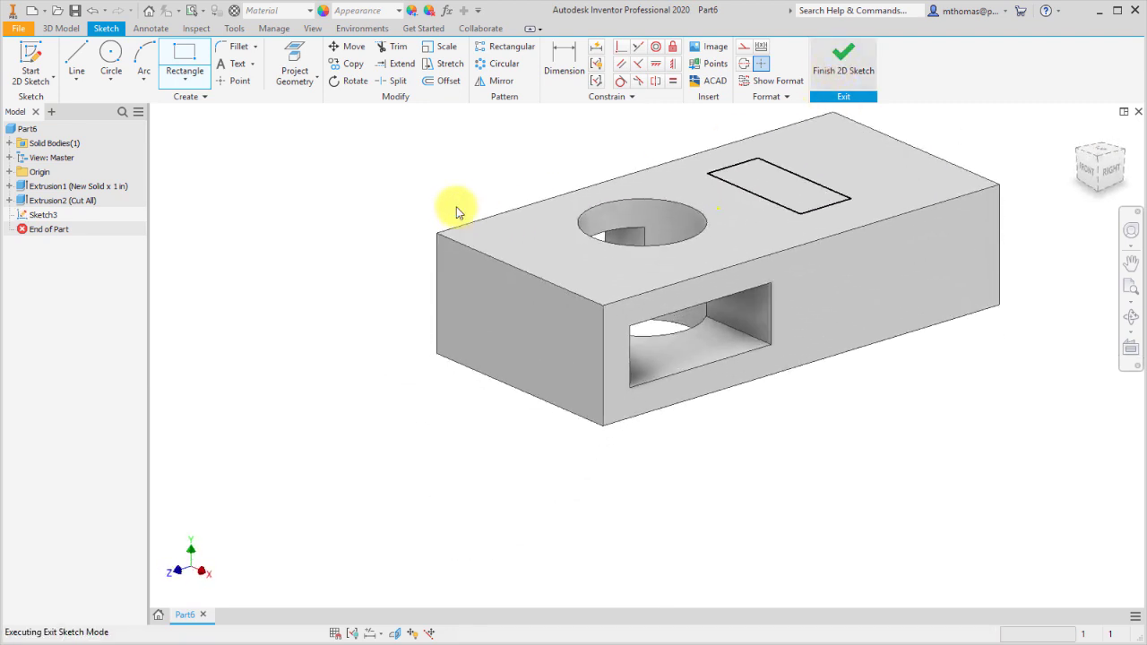
pyautogui.click(77, 54)
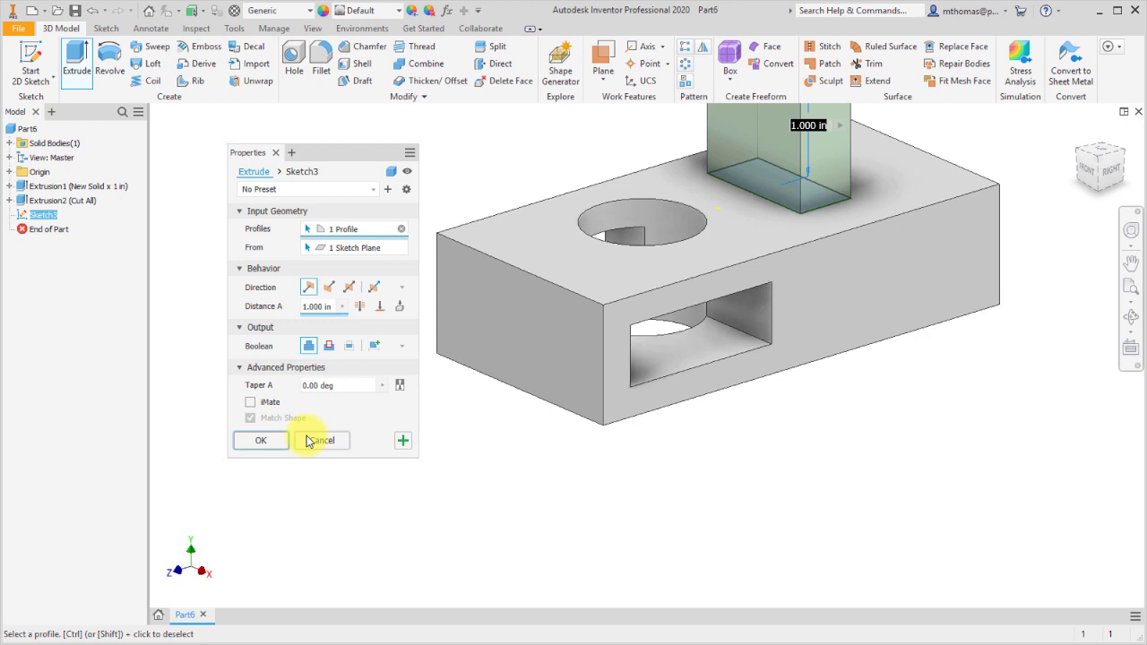
pyautogui.click(345, 248)
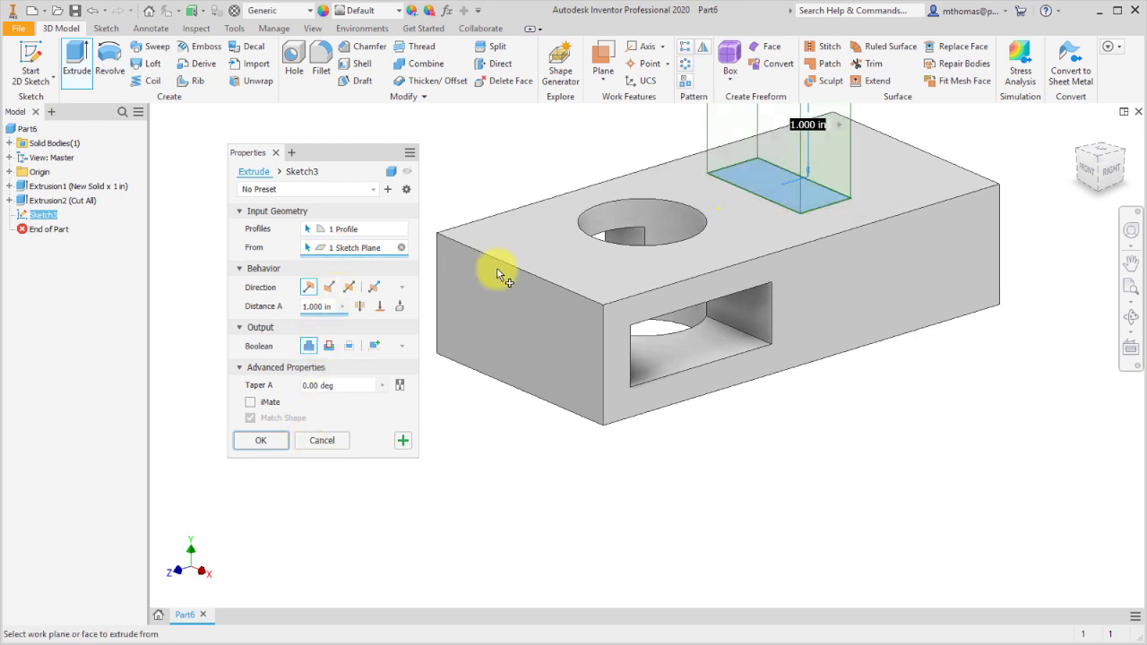
pyautogui.click(687, 362)
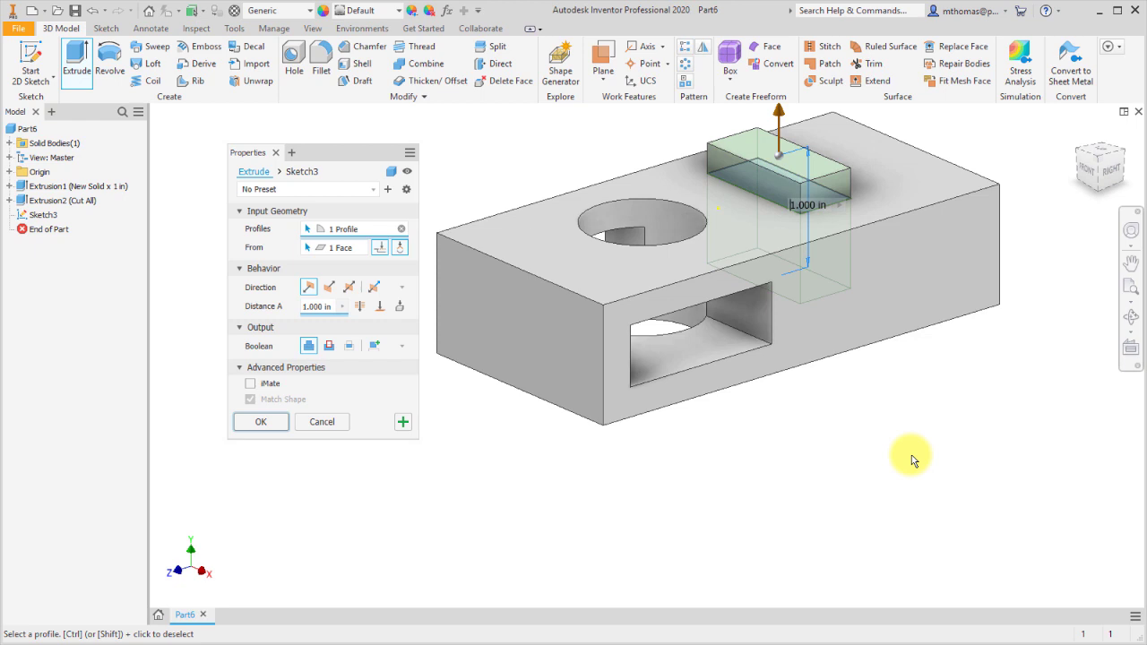
pyautogui.click(314, 419)
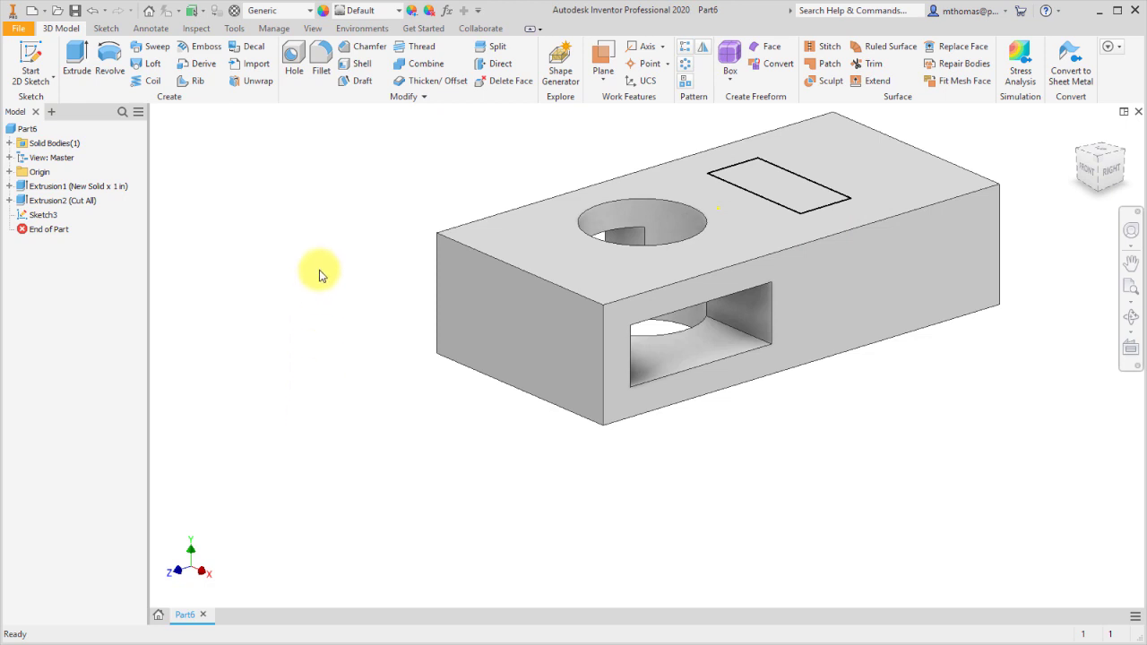
# Step: Apply a 1-8 UNC class 2B thread to the round hole's inner cylindrical face
pyautogui.click(421, 47)
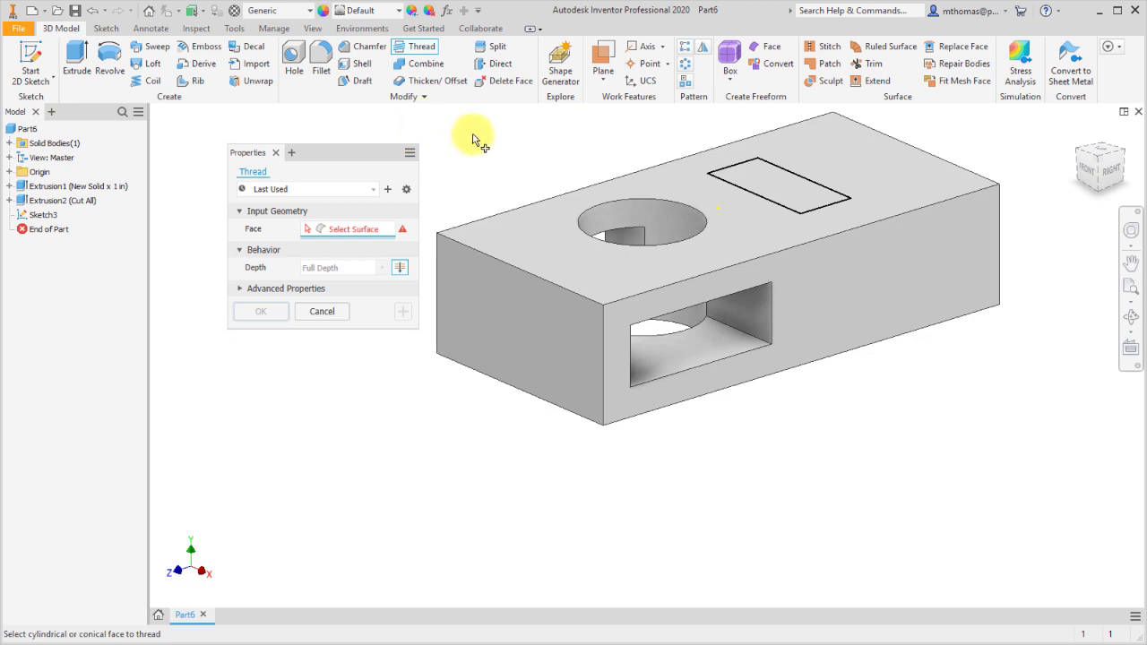
pyautogui.click(589, 199)
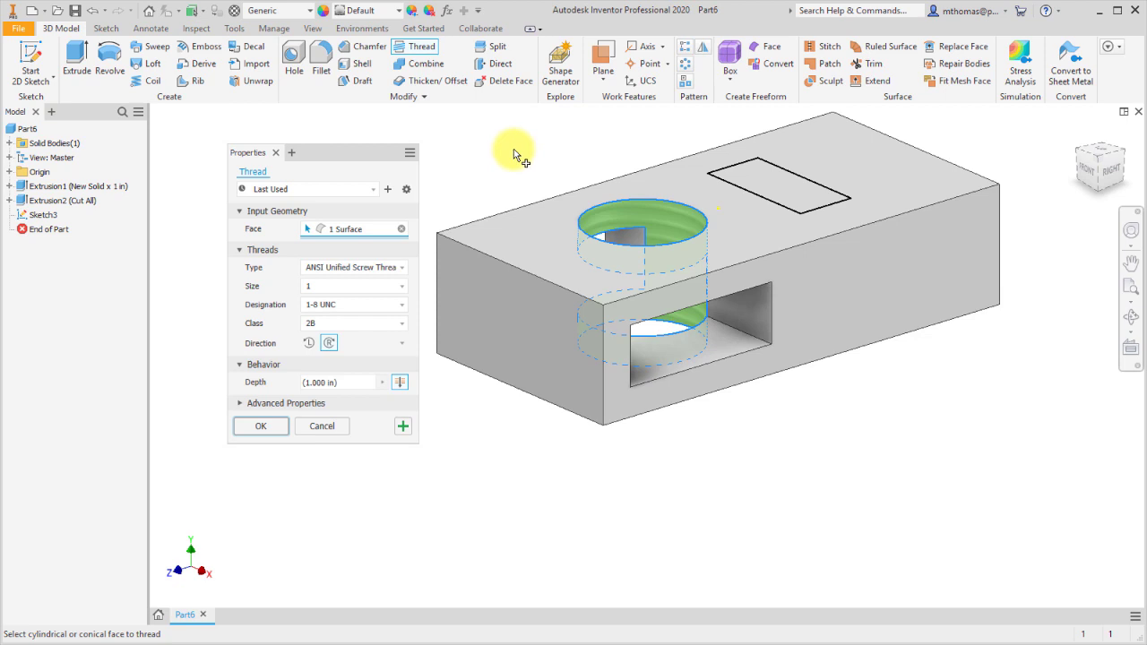
pyautogui.click(261, 427)
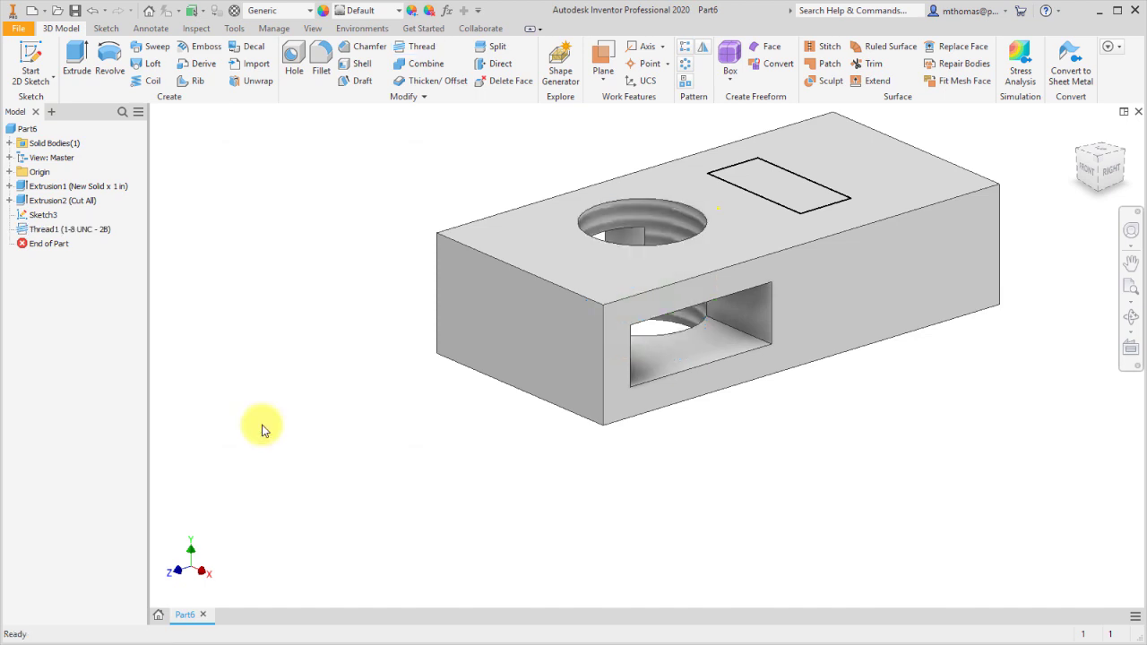